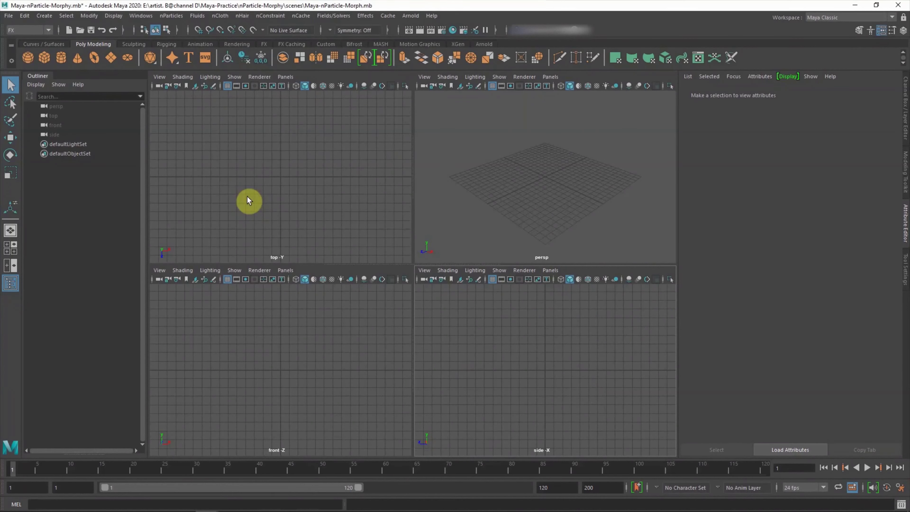
# Step: Create a 3D type object reading 'Like', extruded 2 deep with 2 divisions
pyautogui.click(189, 57)
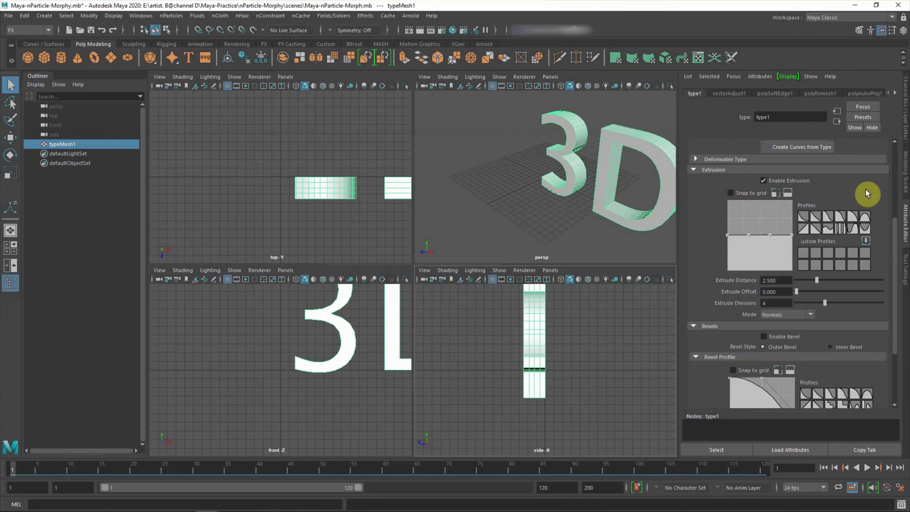
pyautogui.scroll(4, 731, 163)
pyautogui.write('Like')
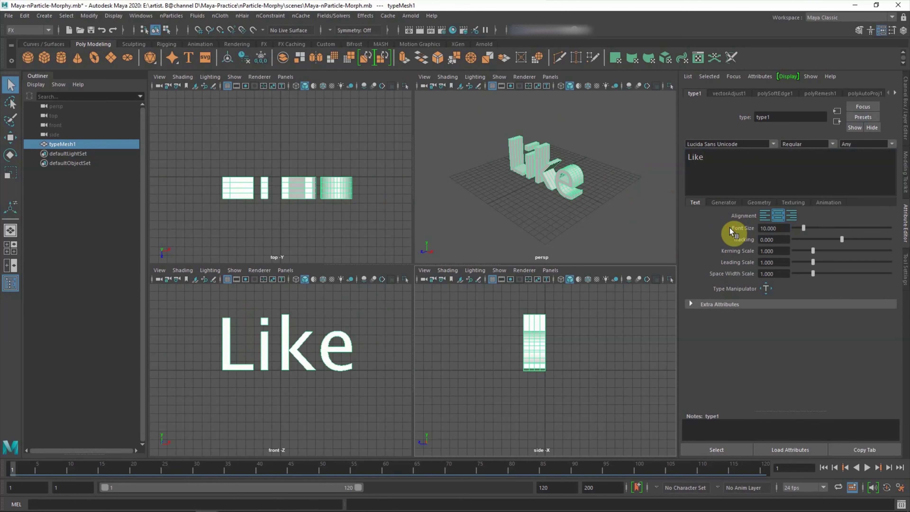
pyautogui.click(755, 207)
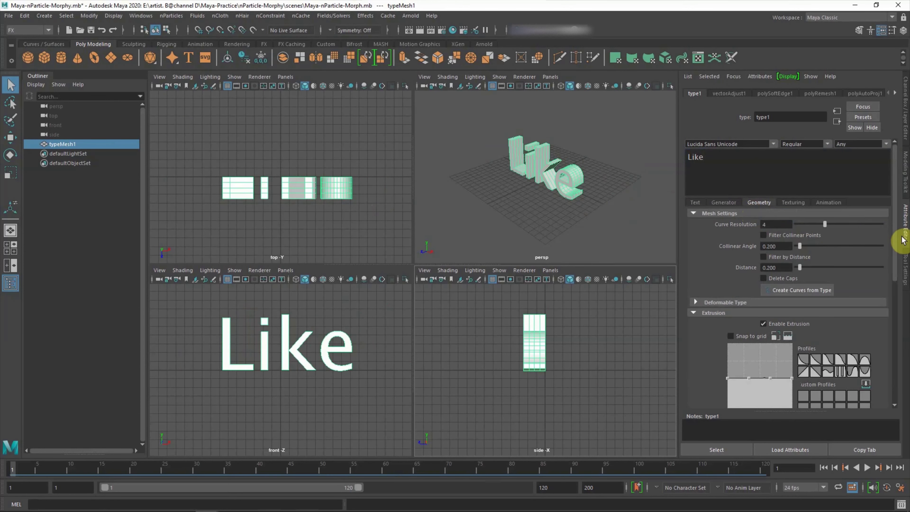
pyautogui.scroll(-3, 898, 281)
pyautogui.write('2')
pyautogui.press('Return')
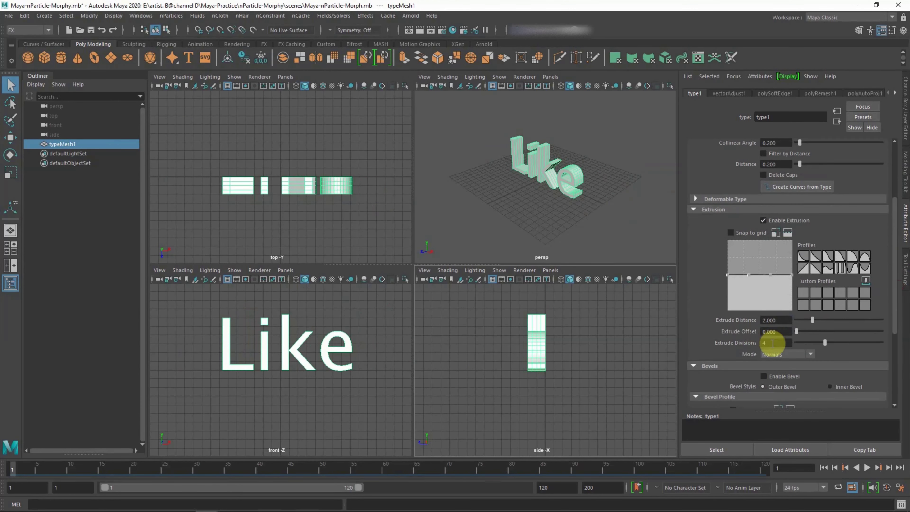
pyautogui.doubleClick(772, 342)
pyautogui.write('2')
pyautogui.press('Return')
# Step: Switch the Like text's font to Arial
pyautogui.scroll(3, 865, 176)
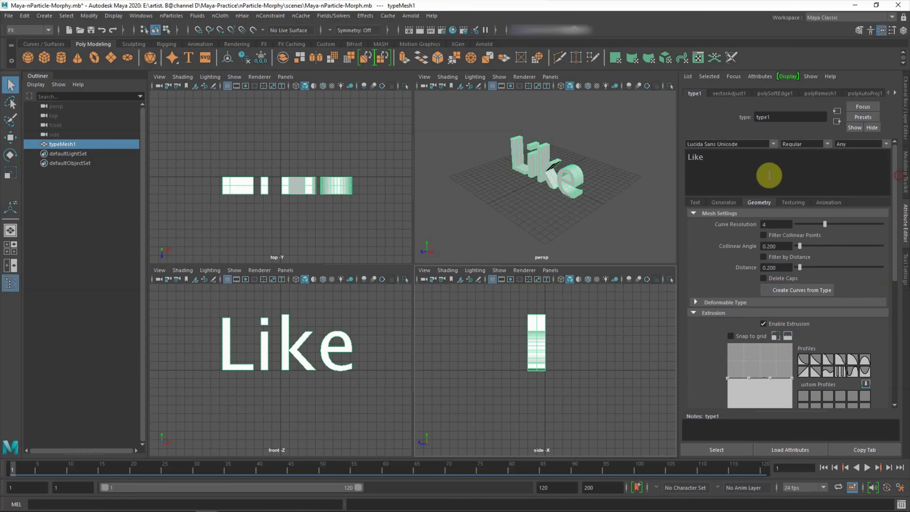
pyautogui.click(772, 145)
pyautogui.scroll(3, 751, 173)
pyautogui.click(752, 173)
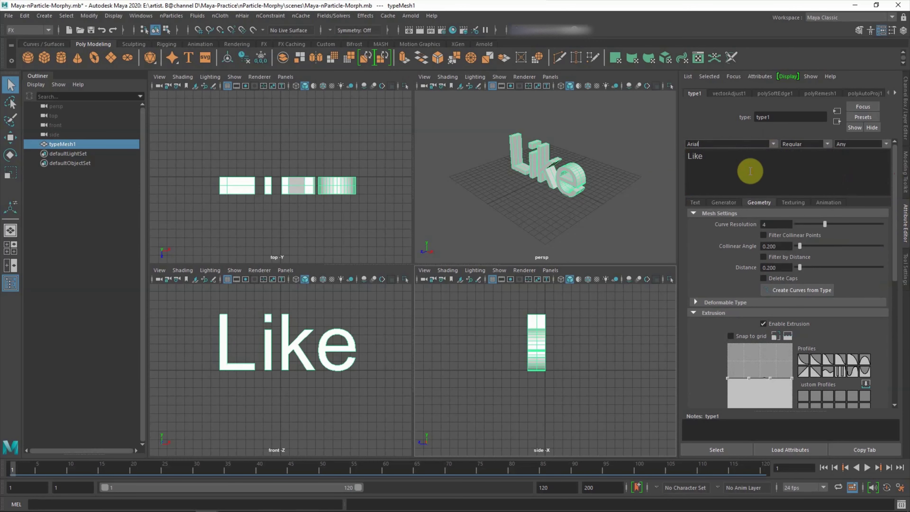
# Step: Rename the type object to Like_Text and add a new SVG mesh
pyautogui.click(107, 197)
pyautogui.doubleClick(71, 144)
pyautogui.write('Like-Tex')
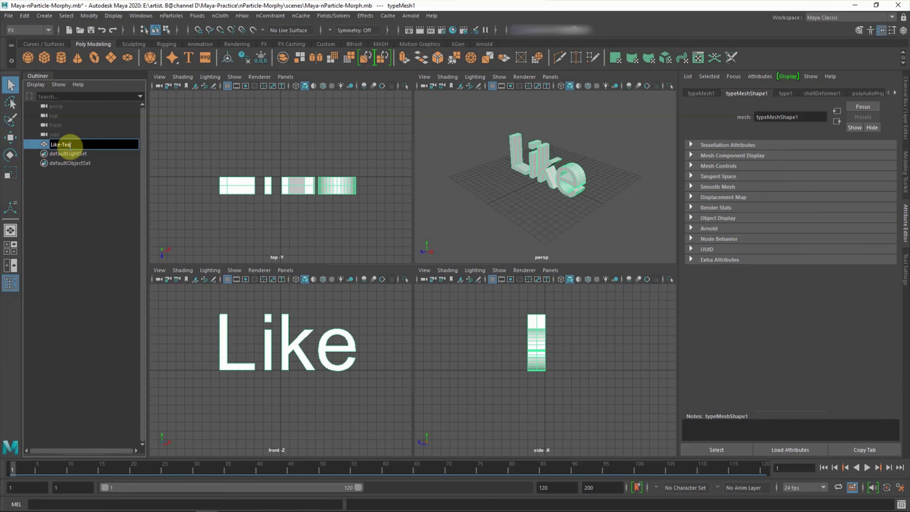
pyautogui.write('t')
pyautogui.press('Return')
pyautogui.click(200, 207)
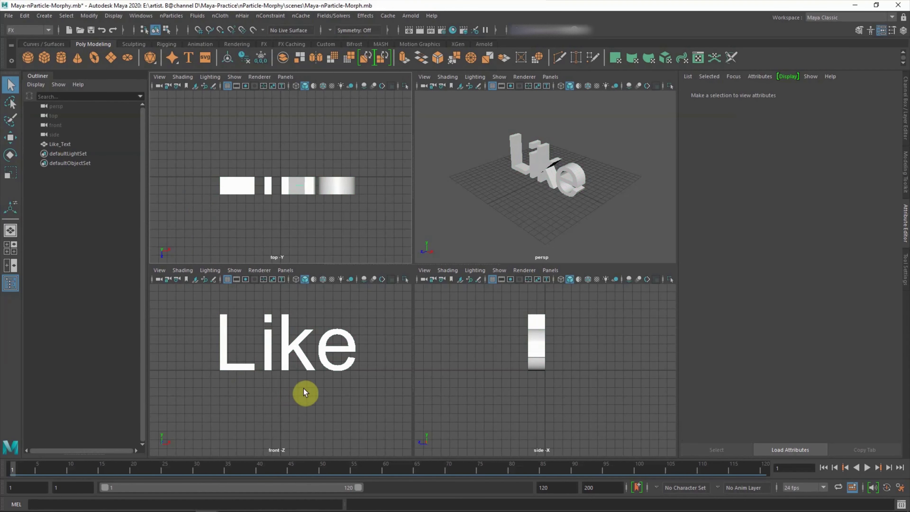
pyautogui.click(204, 58)
# Step: Import the like-icon.svg thumbs-up into the SVG mesh
pyautogui.moveTo(896, 276); pyautogui.dragTo(896, 187)
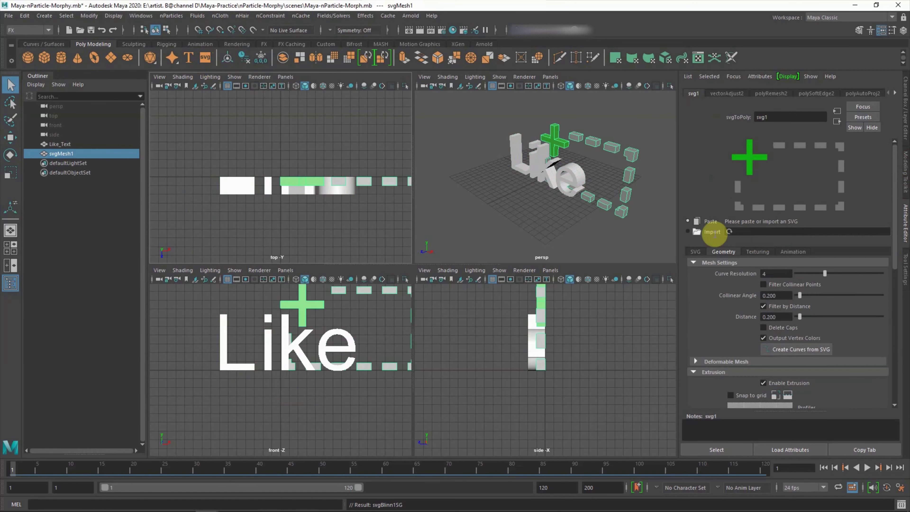
pyautogui.click(697, 231)
pyautogui.click(406, 184)
pyautogui.click(774, 420)
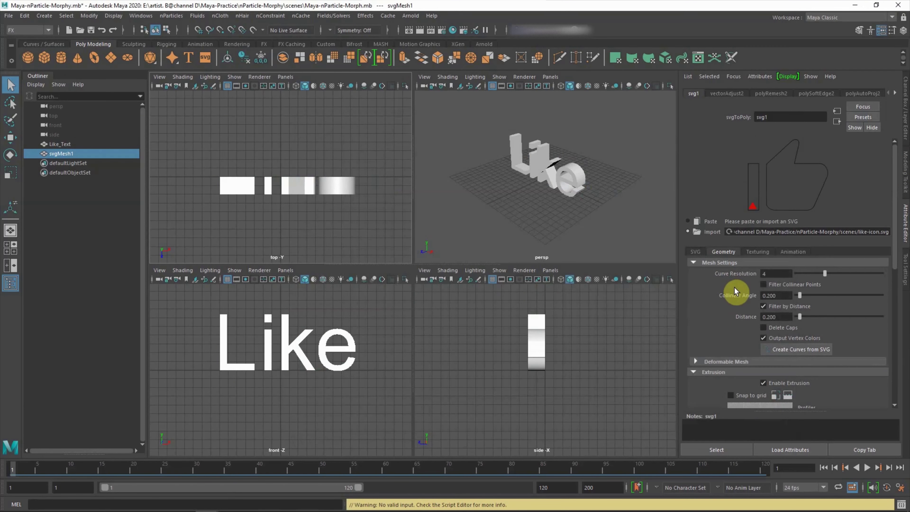
# Step: Rename the SVG mesh to Like_Icon
pyautogui.click(697, 252)
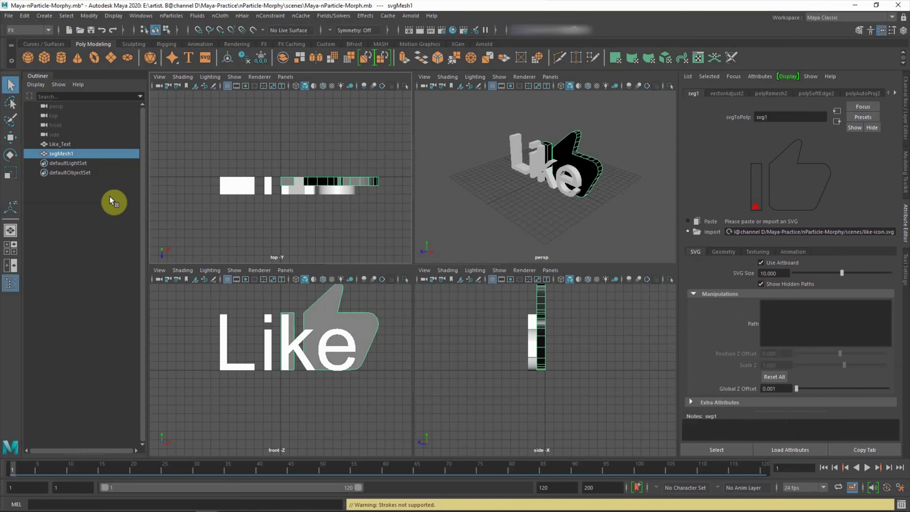
pyautogui.click(63, 154)
pyautogui.write('Like_Icon')
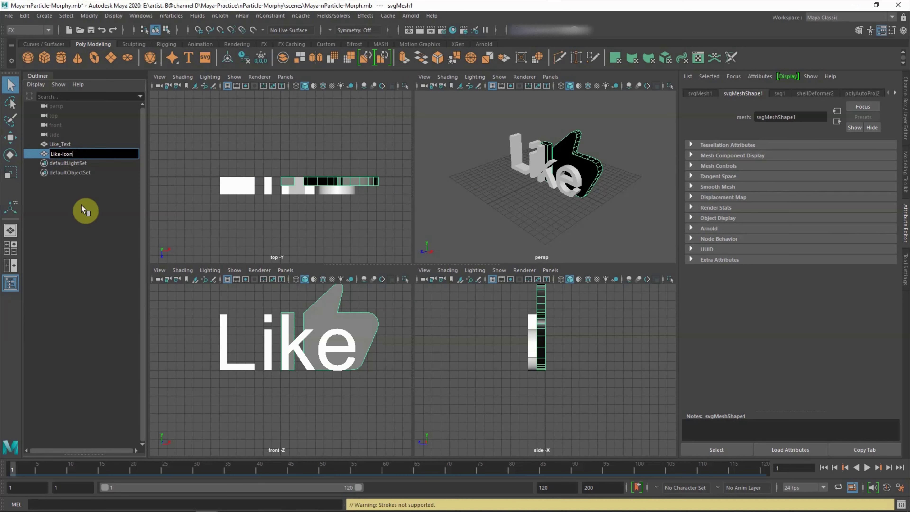
pyautogui.press('Return')
pyautogui.click(772, 95)
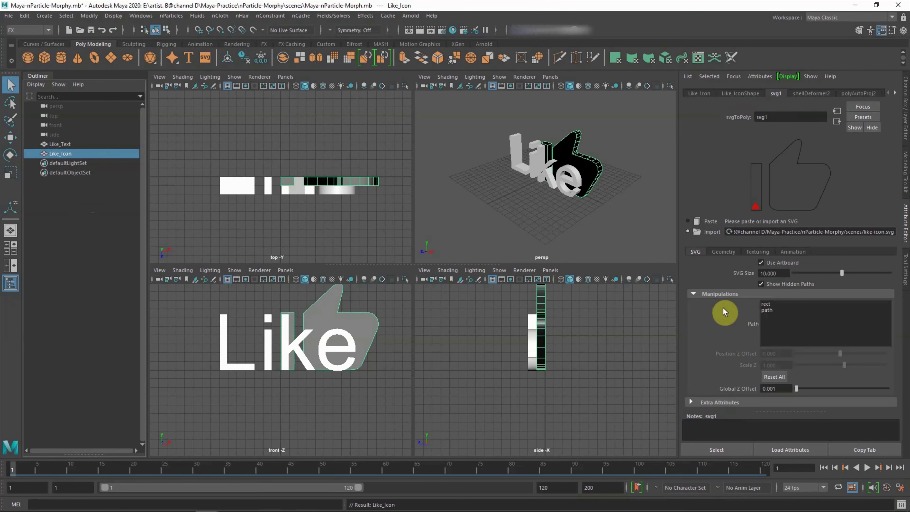
# Step: Set the icon's extrude distance to 2 with 2 divisions
pyautogui.click(725, 252)
pyautogui.moveTo(892, 261); pyautogui.dragTo(900, 333)
pyautogui.click(770, 320)
pyautogui.write('2')
pyautogui.press('Return')
pyautogui.doubleClick(778, 342)
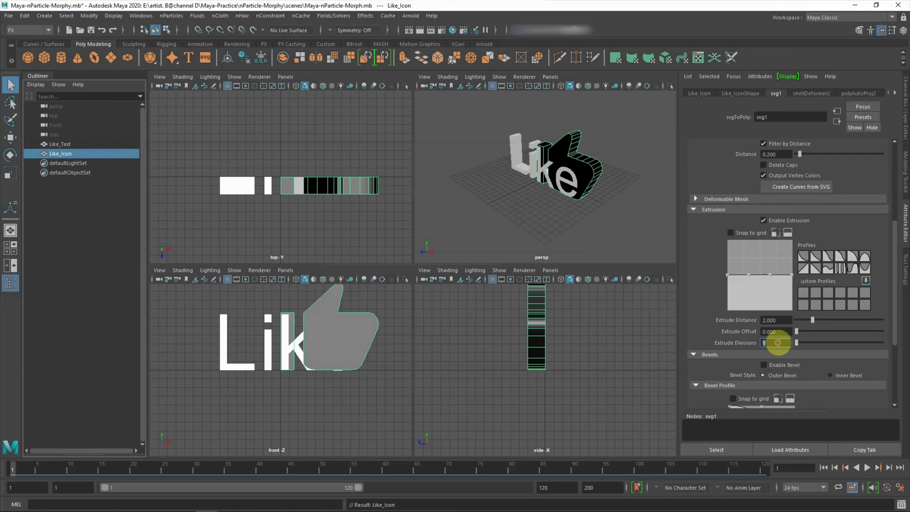
# Step: Maximize the perspective view and orbit to face the text and icon
pyautogui.press('Return')
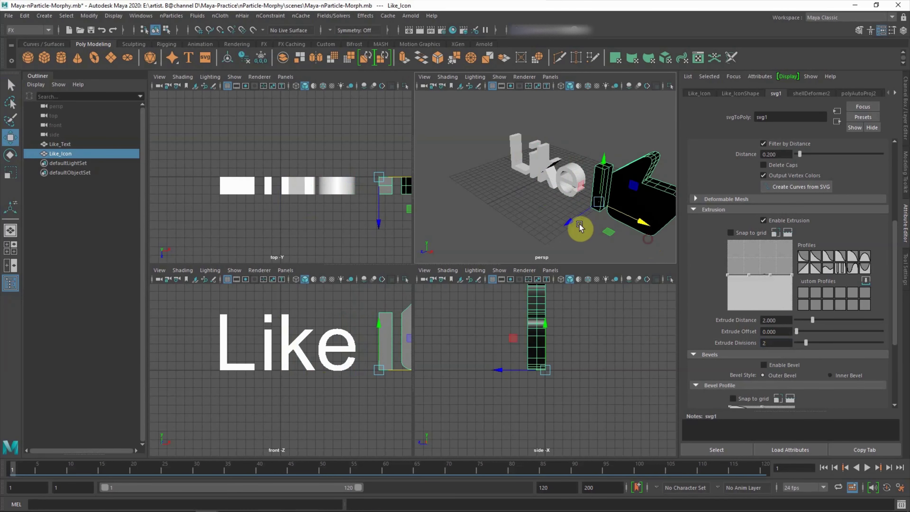
pyautogui.press('space')
pyautogui.moveTo(469, 260)
pyautogui.keyDown('alt'); pyautogui.mouseDown()
pyautogui.moveTo(416, 264)
pyautogui.moveTo(447, 266)
pyautogui.mouseUp(); pyautogui.keyUp('alt')
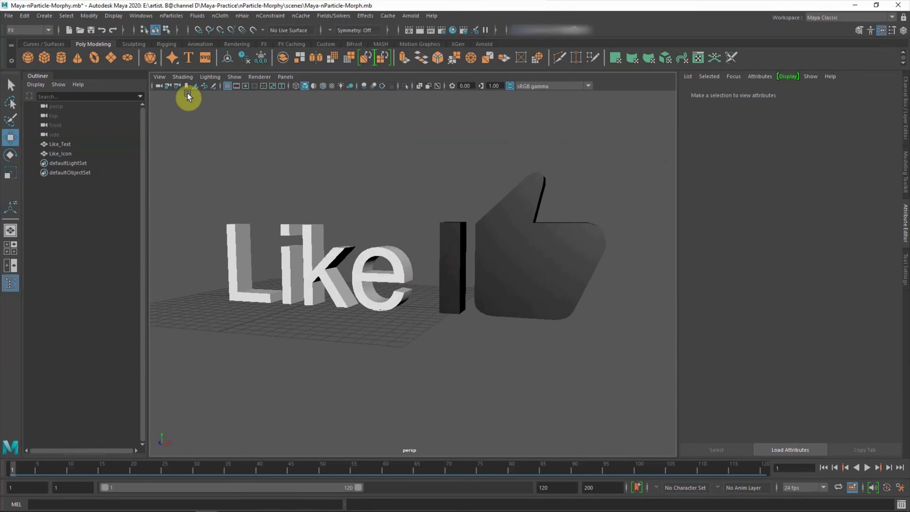
# Step: Hide the grid and remesh the Like text
pyautogui.click(229, 87)
pyautogui.keyDown('alt'); pyautogui.moveTo(273, 177); pyautogui.dragTo(287, 205); pyautogui.keyUp('alt')
pyautogui.click(326, 287)
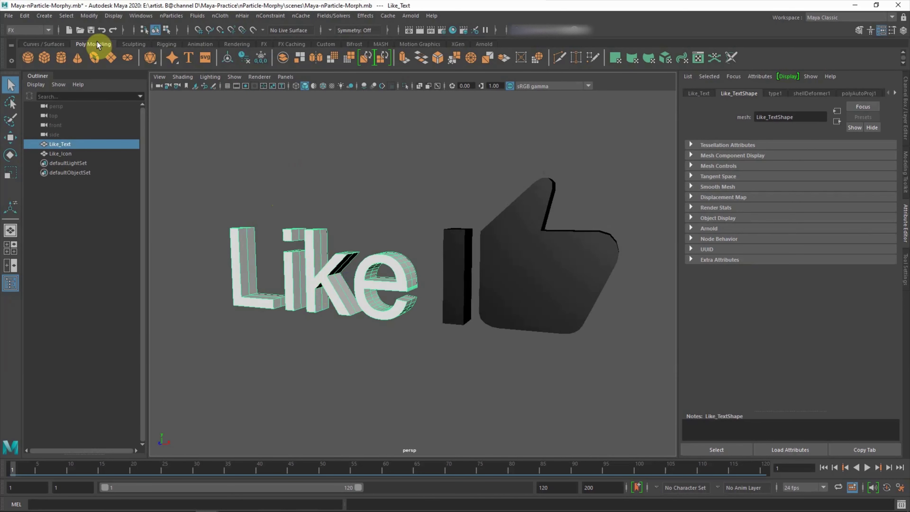
pyautogui.click(28, 30)
pyautogui.click(22, 36)
pyautogui.click(166, 15)
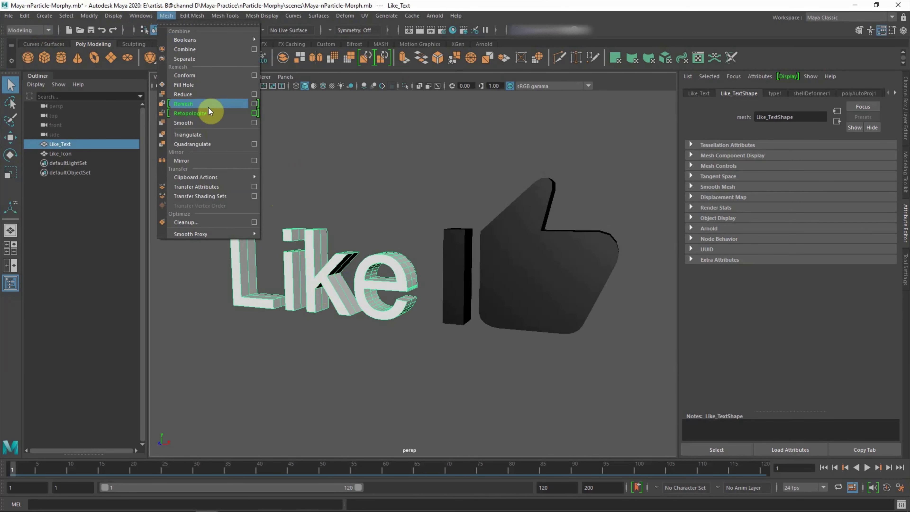
pyautogui.click(209, 104)
# Step: Remesh the thumbs-up icon with Max Edge Length 0.764
pyautogui.click(413, 215)
pyautogui.click(528, 248)
pyautogui.click(24, 16)
pyautogui.click(157, 142)
pyautogui.click(167, 16)
pyautogui.click(189, 106)
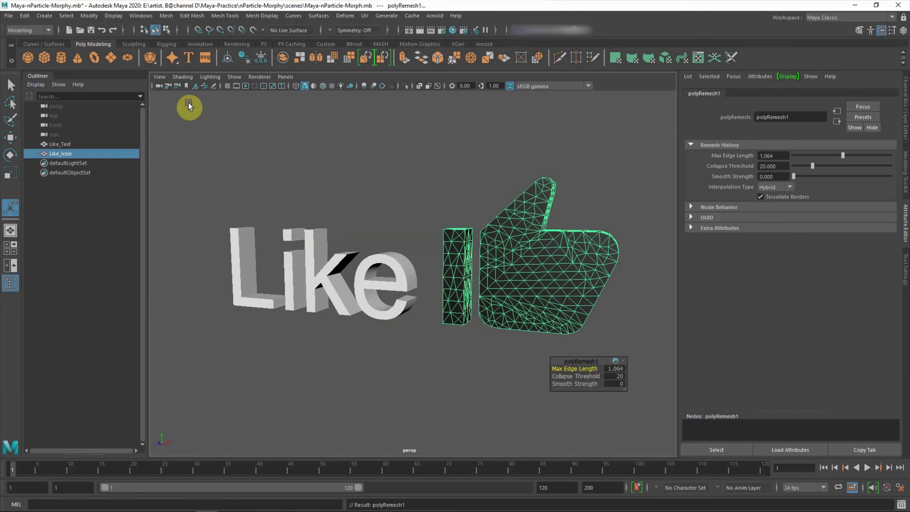
pyautogui.moveTo(575, 367); pyautogui.dragTo(579, 366)
pyautogui.click(498, 342)
# Step: Select both text and icon and delete their construction history
pyautogui.moveTo(498, 342); pyautogui.dragTo(382, 283)
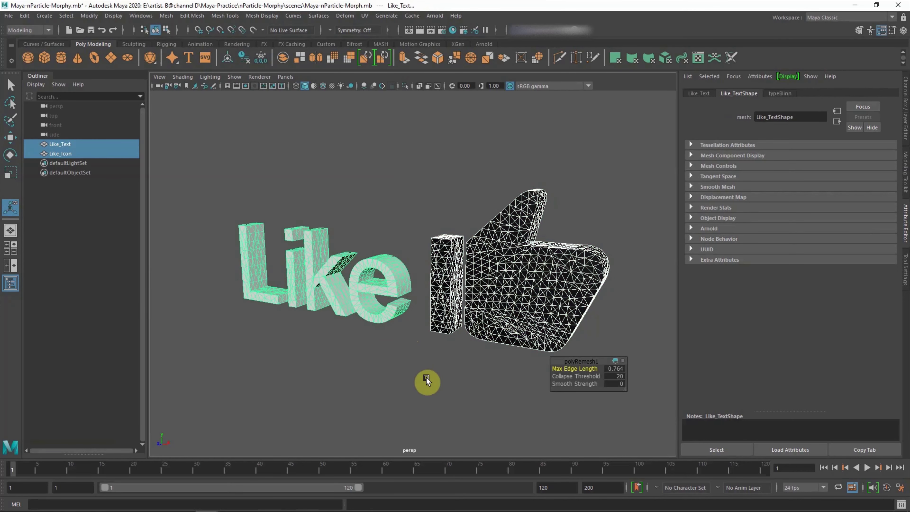
pyautogui.press('q')
pyautogui.click(387, 199)
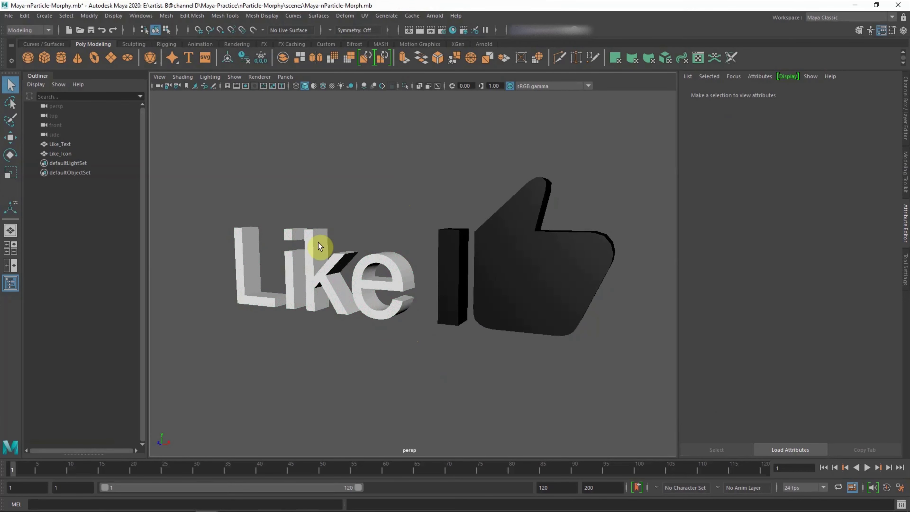
pyautogui.moveTo(319, 247); pyautogui.dragTo(502, 341)
pyautogui.click(24, 16)
pyautogui.click(221, 138)
# Step: Add an nParticle emitter to the Like text and preview the emission
pyautogui.click(59, 144)
pyautogui.click(166, 15)
pyautogui.click(29, 30)
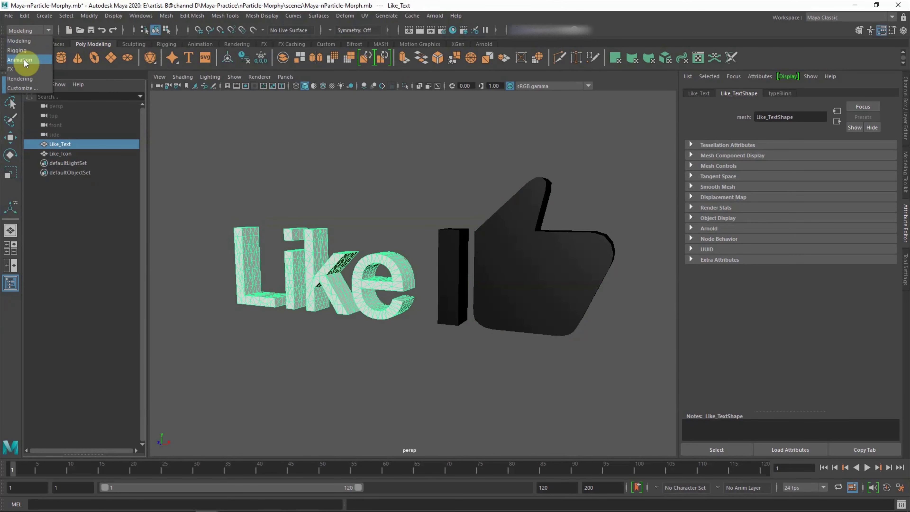
pyautogui.click(22, 54)
pyautogui.click(172, 16)
pyautogui.click(231, 143)
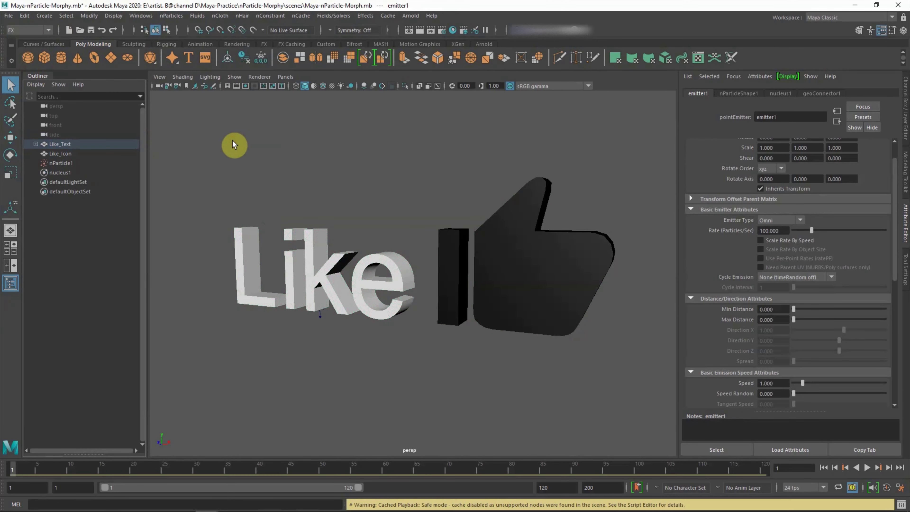
pyautogui.click(867, 467)
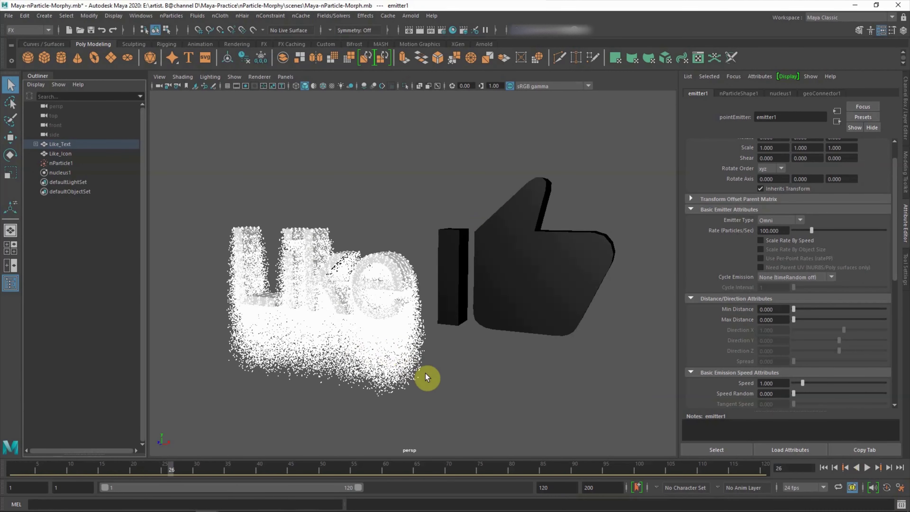
# Step: Make the particles ignore solver gravity and emit from the text's surface
pyautogui.scroll(2, 894, 212)
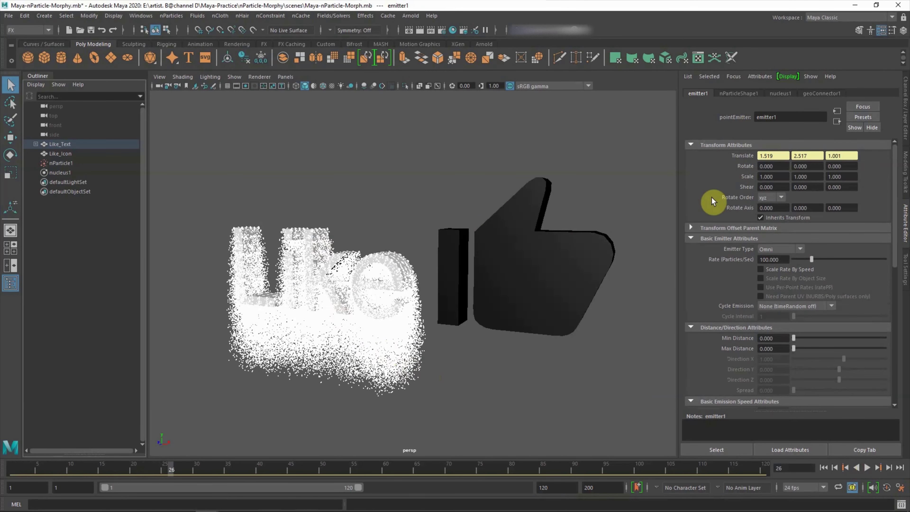
pyautogui.click(739, 94)
pyautogui.moveTo(898, 222); pyautogui.dragTo(896, 152)
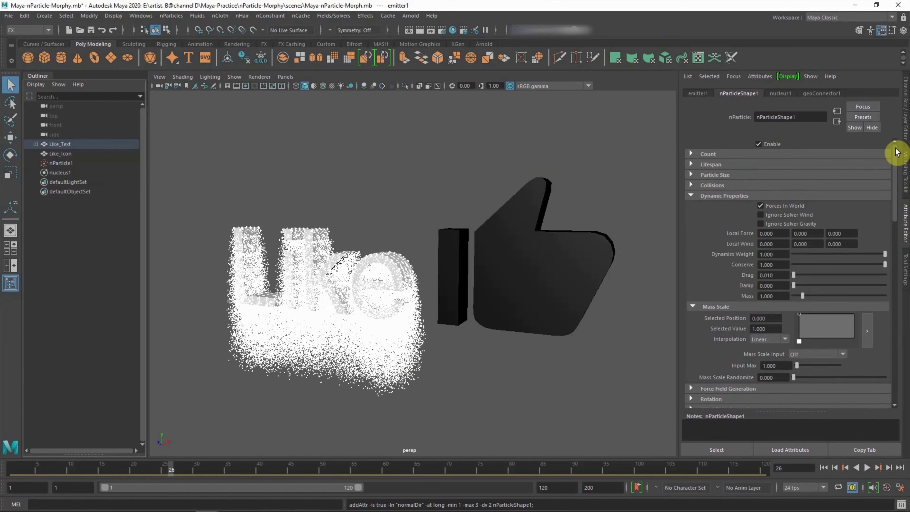
pyautogui.click(824, 467)
pyautogui.click(867, 467)
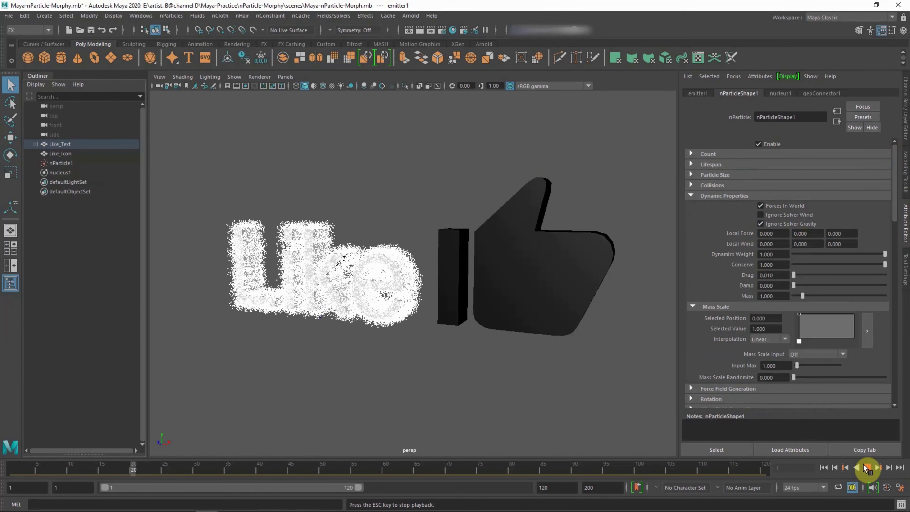
pyautogui.click(868, 468)
pyautogui.scroll(-4, 894, 215)
pyautogui.scroll(-3, 897, 215)
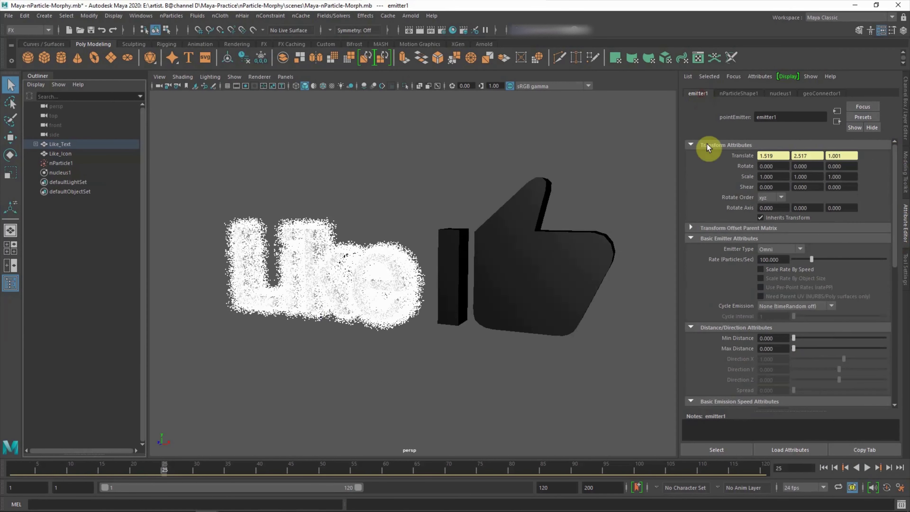
pyautogui.click(767, 278)
pyautogui.click(824, 467)
pyautogui.click(867, 468)
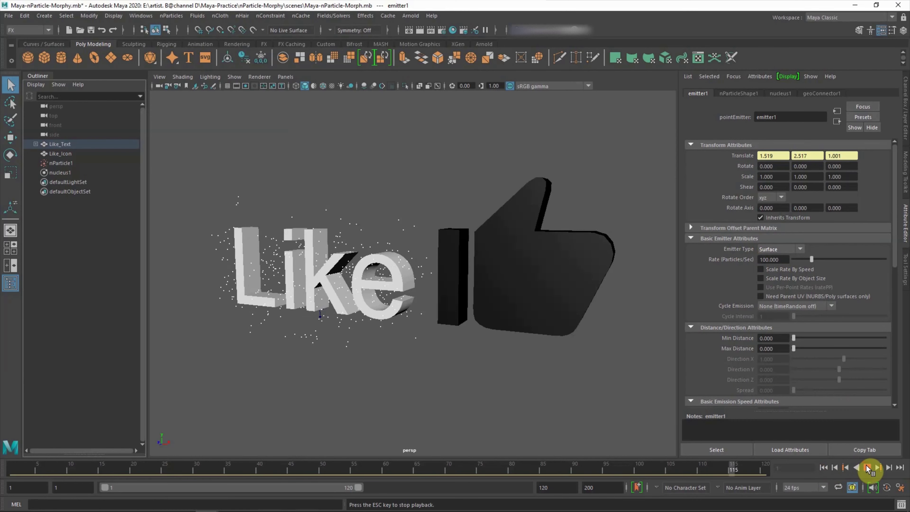
# Step: Raise the emission rate to 1000, then 2000 particles per second
pyautogui.write('1000')
pyautogui.press('Return')
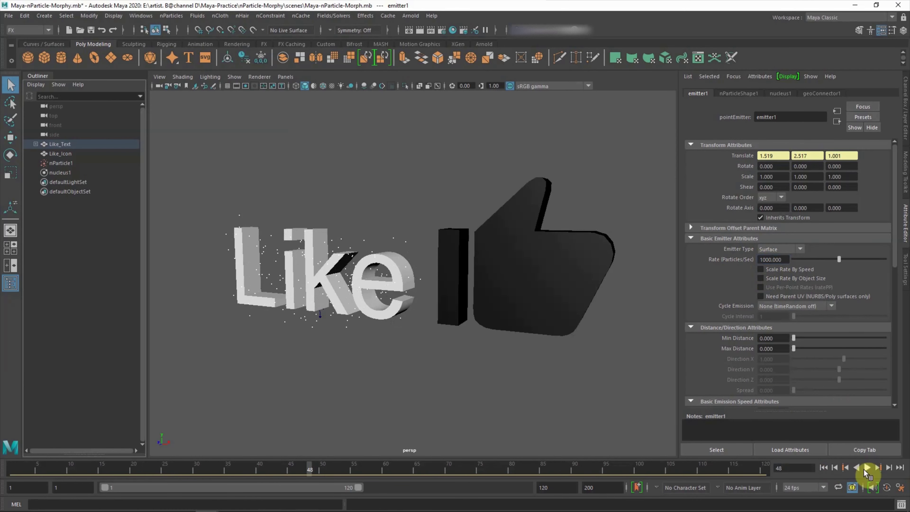
pyautogui.click(868, 467)
pyautogui.click(769, 259)
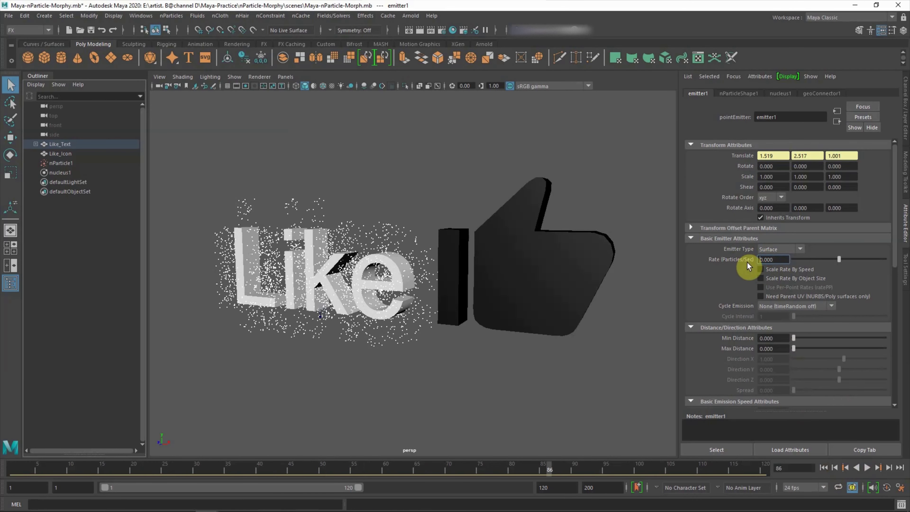
pyautogui.write('0')
pyautogui.press('Return')
pyautogui.click(866, 468)
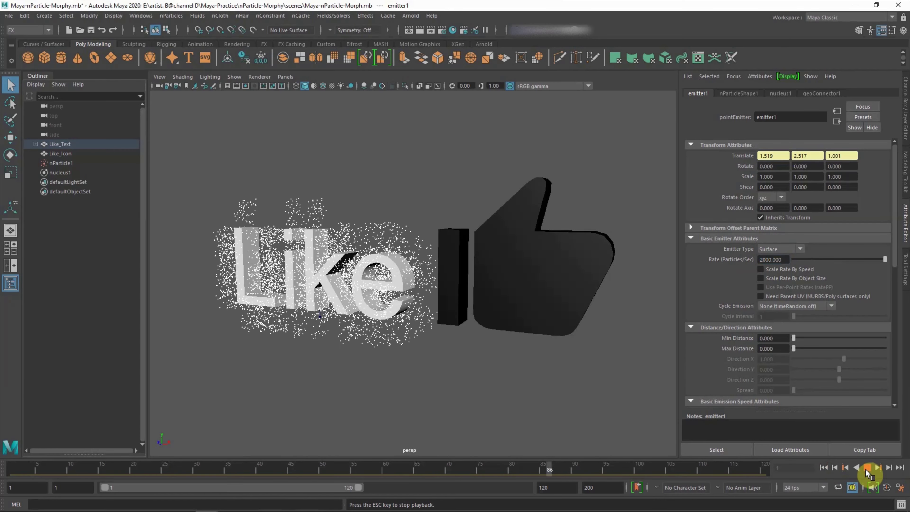
pyautogui.click(738, 93)
# Step: Set nParticle Conserve to 0.9 and emitter Speed to 0.1
pyautogui.moveTo(894, 207); pyautogui.dragTo(895, 182)
pyautogui.write('0.900')
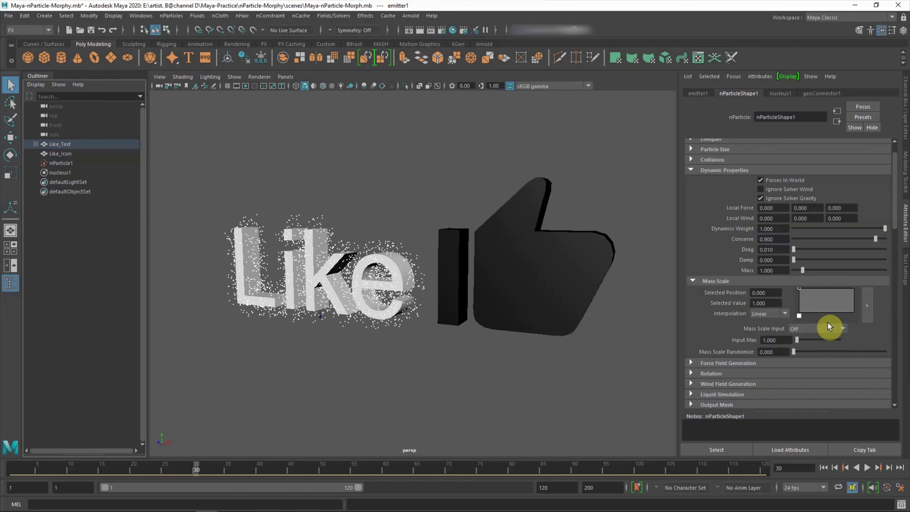
pyautogui.click(867, 468)
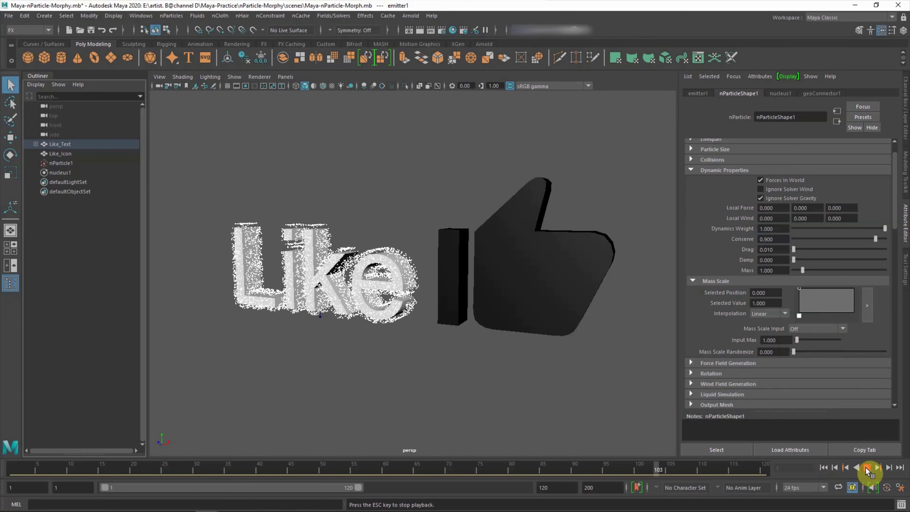
pyautogui.scroll(-3, 880, 228)
pyautogui.scroll(-3, 898, 258)
pyautogui.scroll(-3, 898, 319)
pyautogui.scroll(-3, 898, 332)
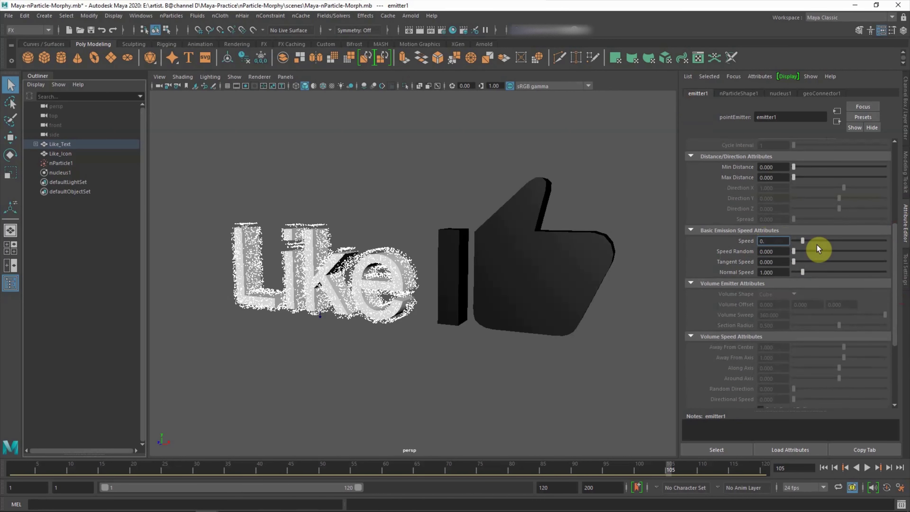
# Step: Replay the simulation, then hide the Like_Text mesh so only particles remain
pyautogui.click(867, 468)
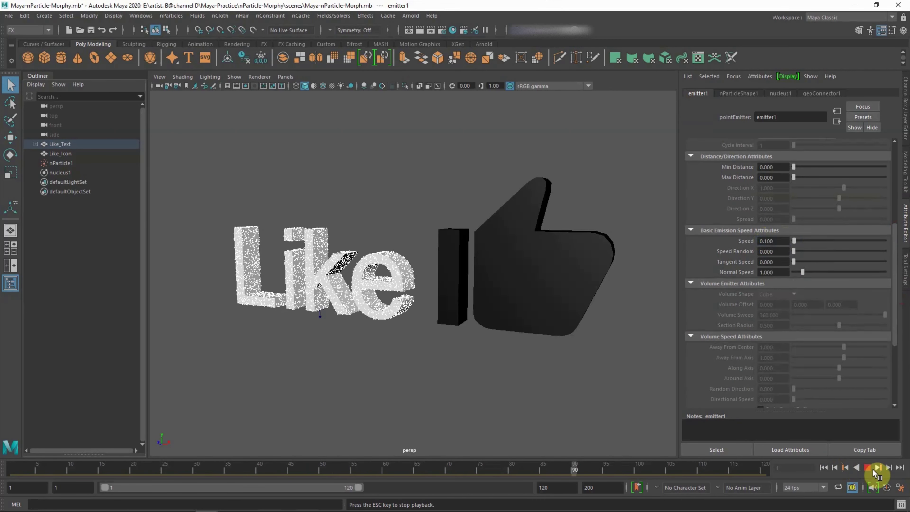
pyautogui.click(867, 468)
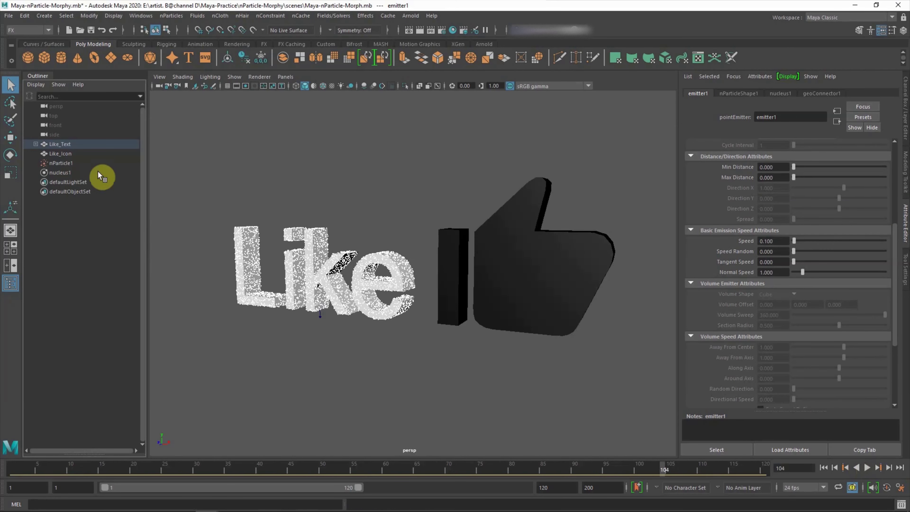
pyautogui.click(66, 153)
pyautogui.click(372, 362)
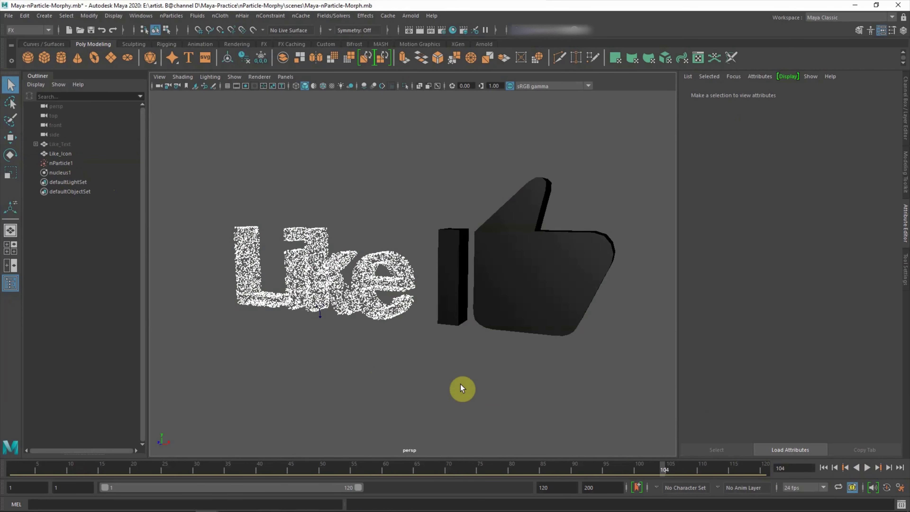
# Step: Make Like_Icon the goal for nParticle1
pyautogui.click(867, 469)
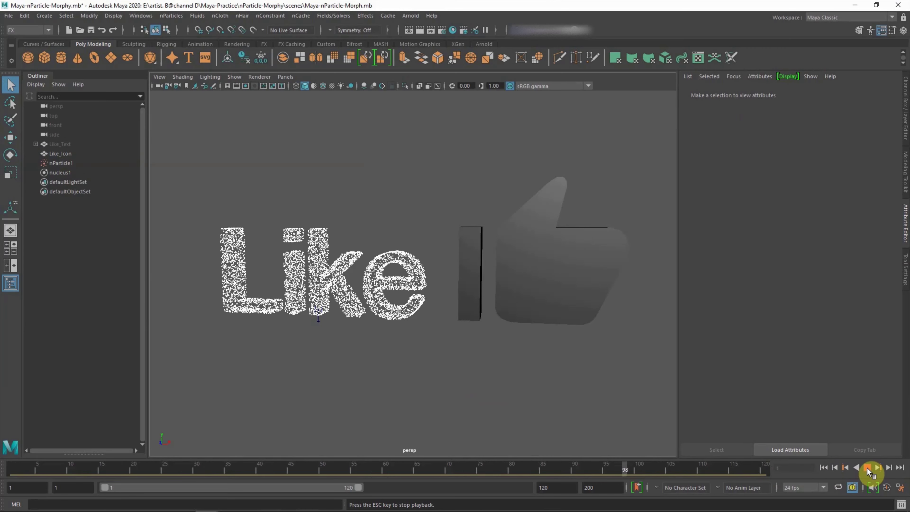
pyautogui.click(867, 468)
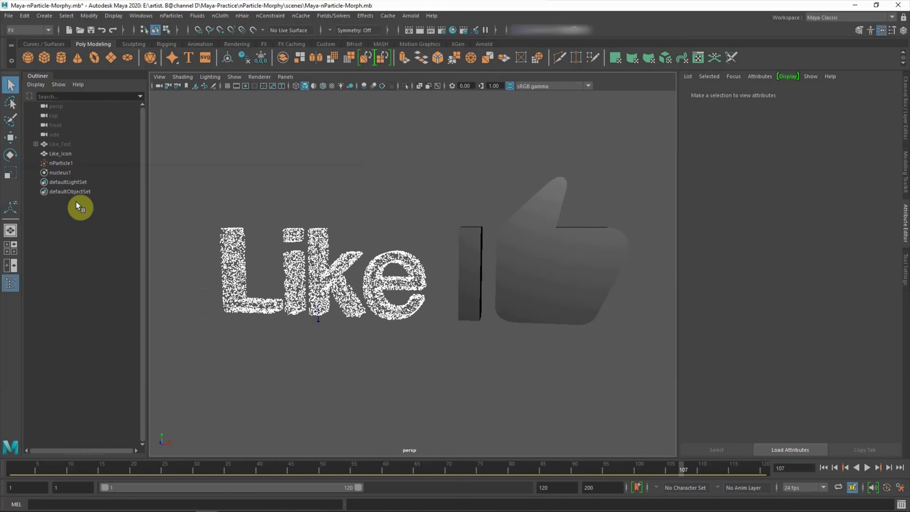
pyautogui.click(62, 163)
pyautogui.keyDown('ctrl'); pyautogui.click(62, 156); pyautogui.keyUp('ctrl')
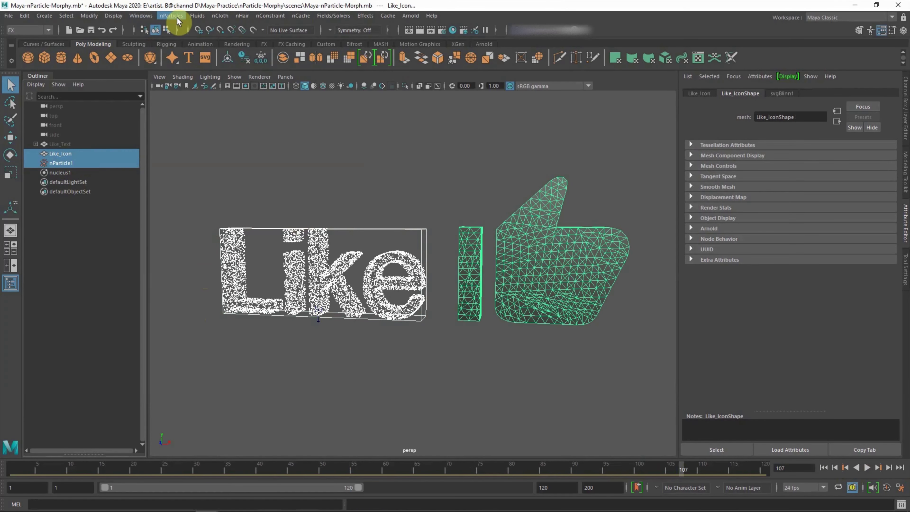
pyautogui.click(172, 15)
pyautogui.click(273, 58)
pyautogui.click(600, 295)
pyautogui.click(823, 468)
# Step: Extend the playback end time to 360 frames and replay the animation
pyautogui.click(868, 468)
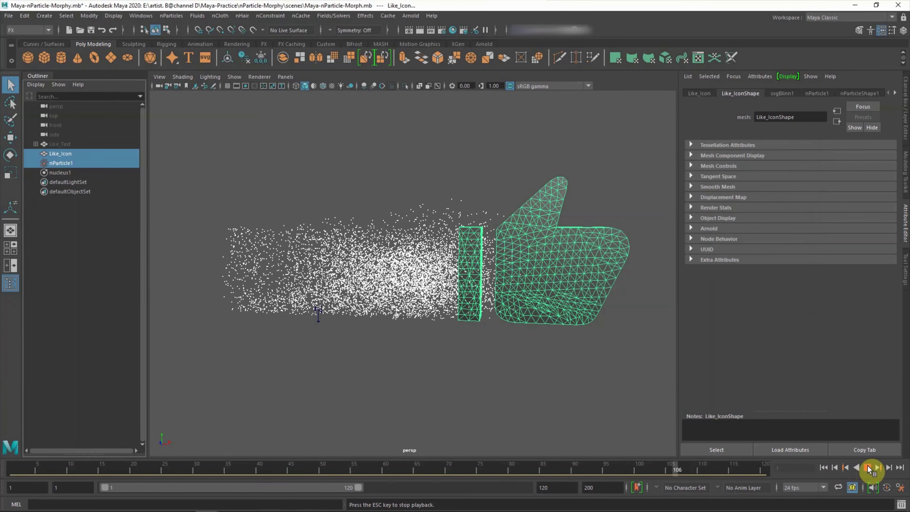
pyautogui.click(563, 488)
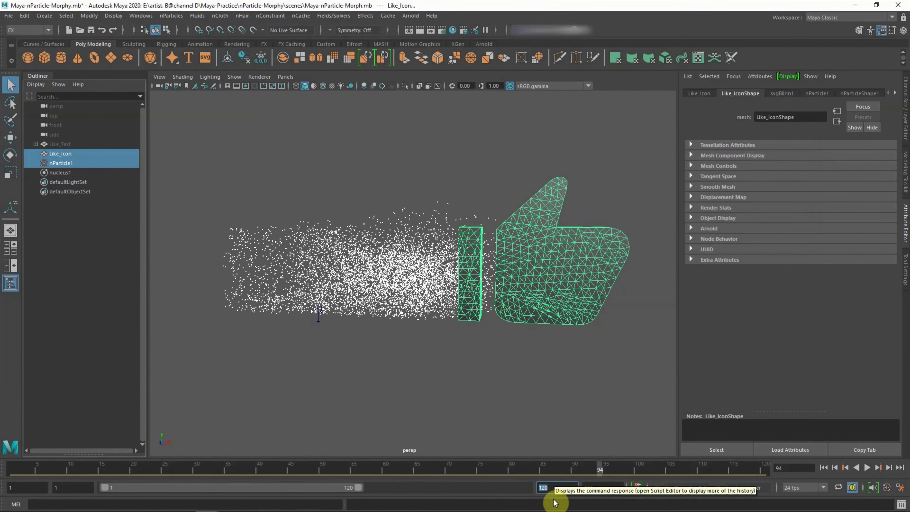
pyautogui.write('360')
pyautogui.press('Return')
pyautogui.click(824, 468)
pyautogui.click(868, 468)
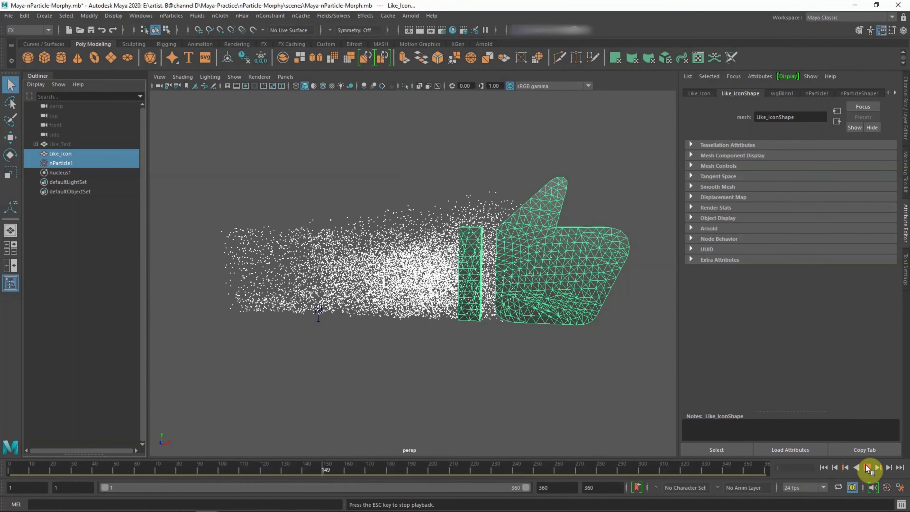
# Step: Select nParticle1 and preview the particles filling the thumbs-up
pyautogui.press('Escape')
pyautogui.click(824, 468)
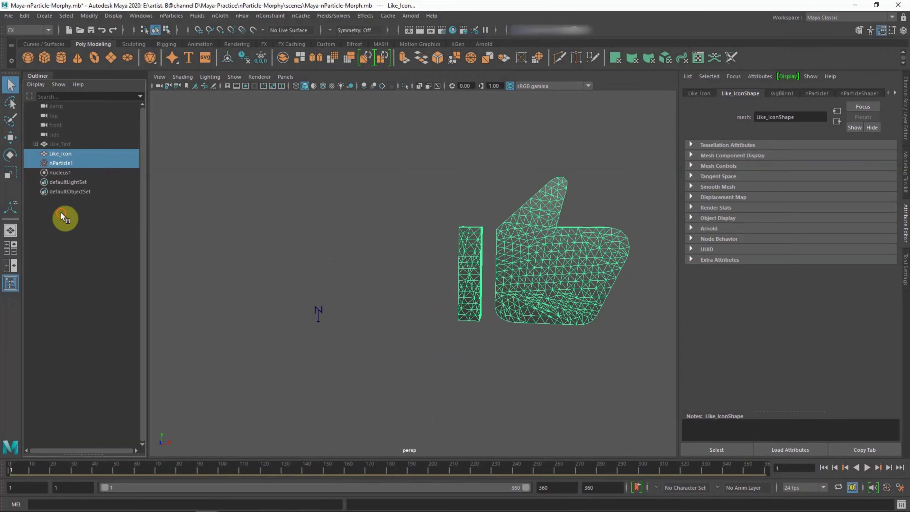
pyautogui.click(61, 163)
pyautogui.scroll(-5, 903, 213)
pyautogui.scroll(-5, 901, 214)
pyautogui.scroll(-5, 902, 228)
pyautogui.scroll(-5, 903, 312)
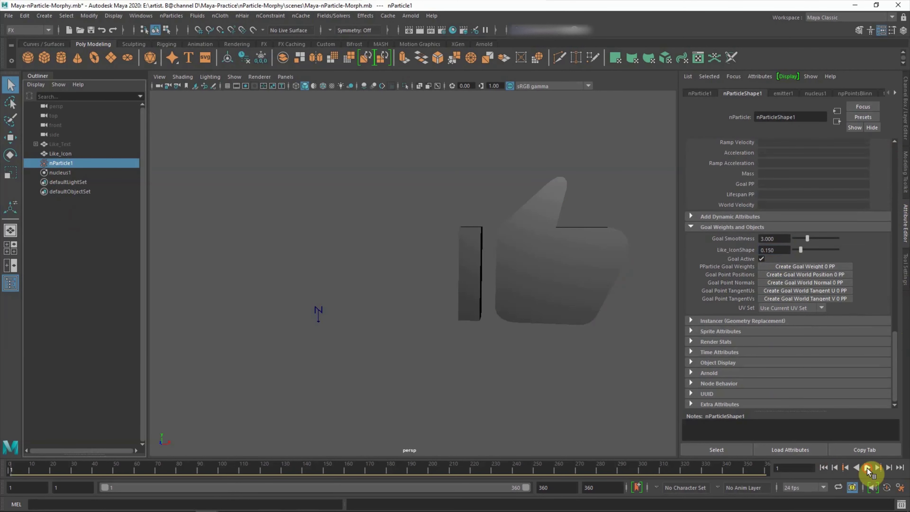
pyautogui.click(868, 468)
pyautogui.click(823, 468)
# Step: Key the emitter rate at 2000 near frame 120, then drop it to 0
pyautogui.click(781, 94)
pyautogui.moveTo(896, 263); pyautogui.dragTo(894, 175)
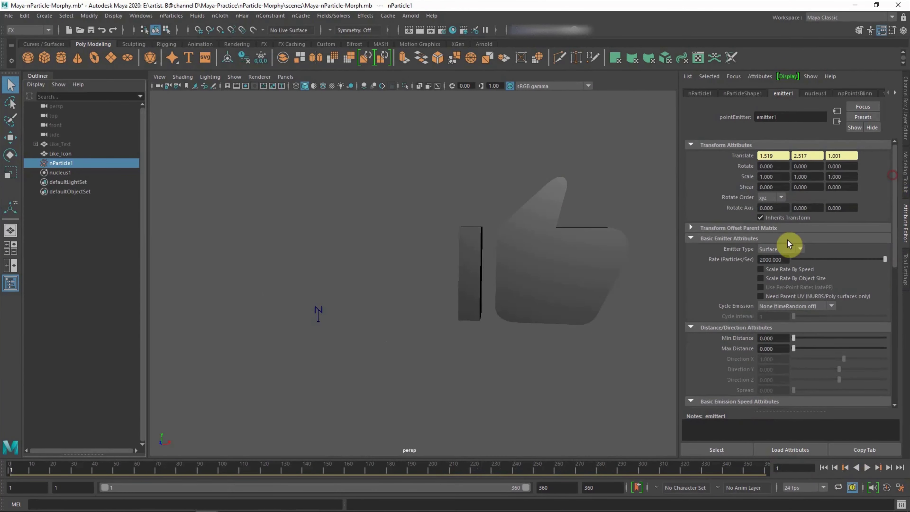
pyautogui.click(855, 468)
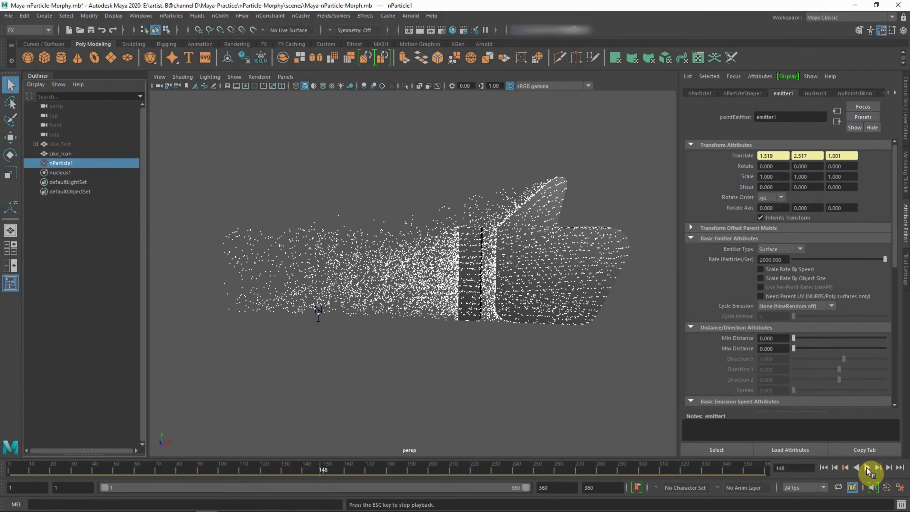
pyautogui.moveTo(211, 471)
pyautogui.mouseDown()
pyautogui.moveTo(262, 468)
pyautogui.moveTo(200, 474)
pyautogui.moveTo(262, 468)
pyautogui.mouseUp()
pyautogui.rightClick(771, 260)
pyautogui.click(789, 267)
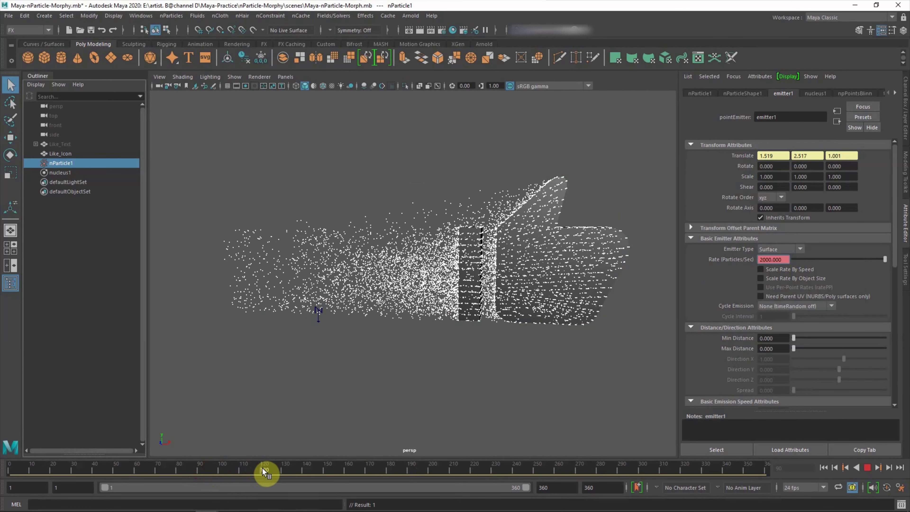
pyautogui.write('0.000')
pyautogui.moveTo(776, 261); pyautogui.dragTo(789, 274, button='right')
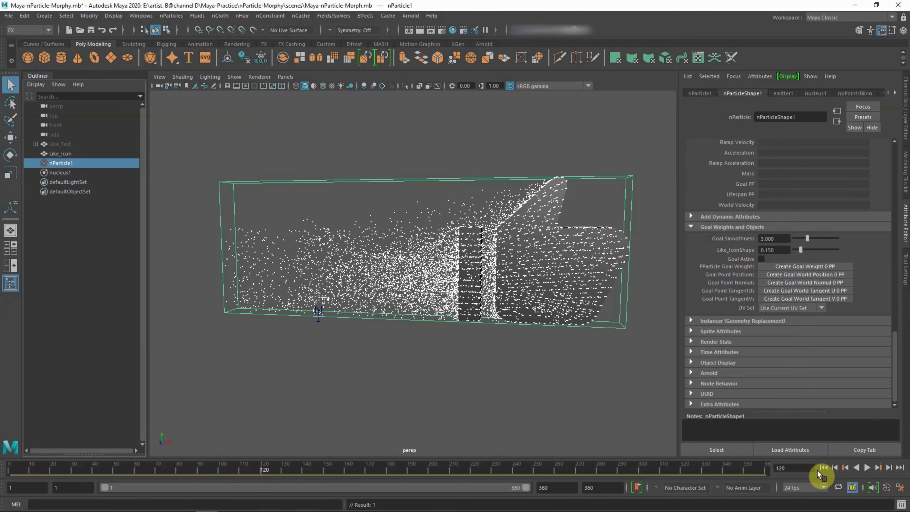
pyautogui.click(867, 467)
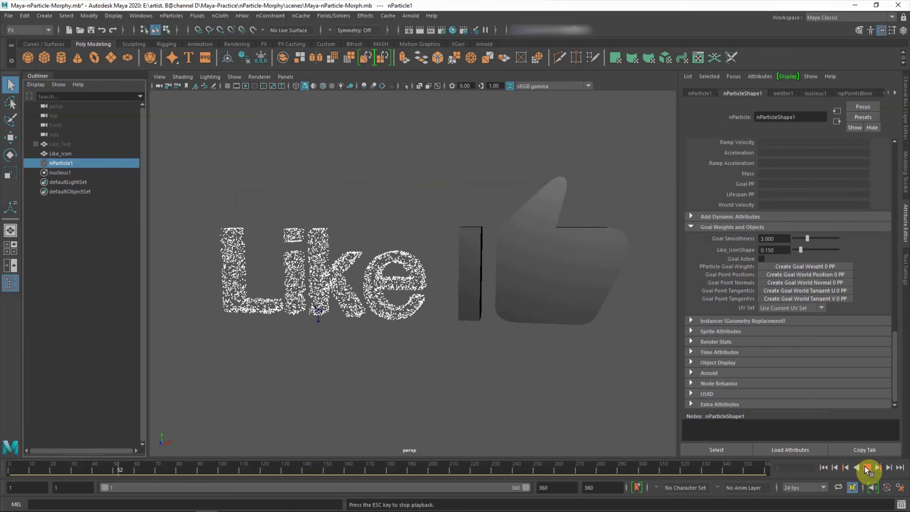
# Step: Key the Like_IconShape goal weight at 0 on frame 120, then move to frame 240
pyautogui.click(264, 468)
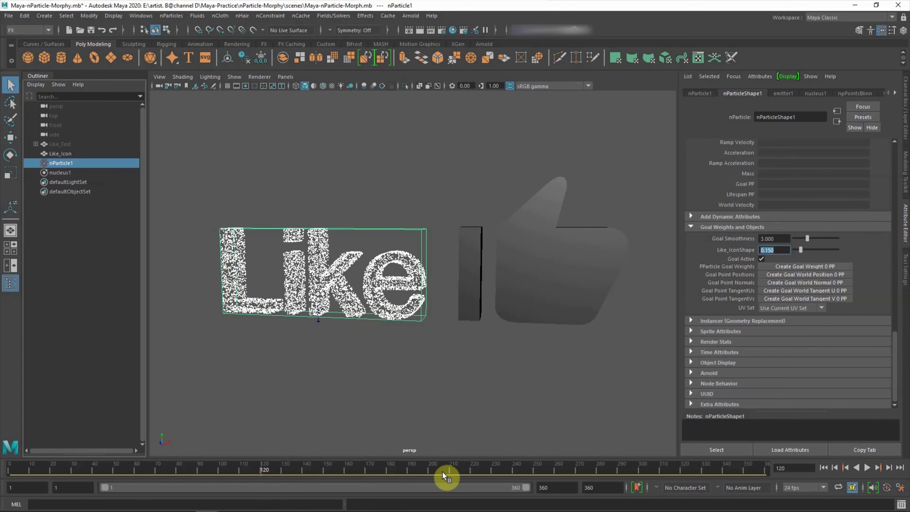
pyautogui.write('0')
pyautogui.press('Return')
pyautogui.rightClick(778, 249)
pyautogui.click(796, 264)
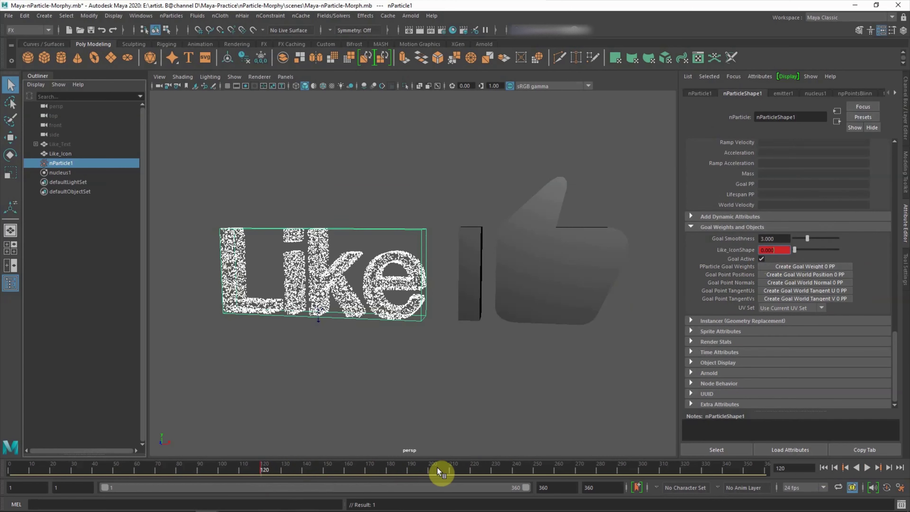
pyautogui.click(518, 474)
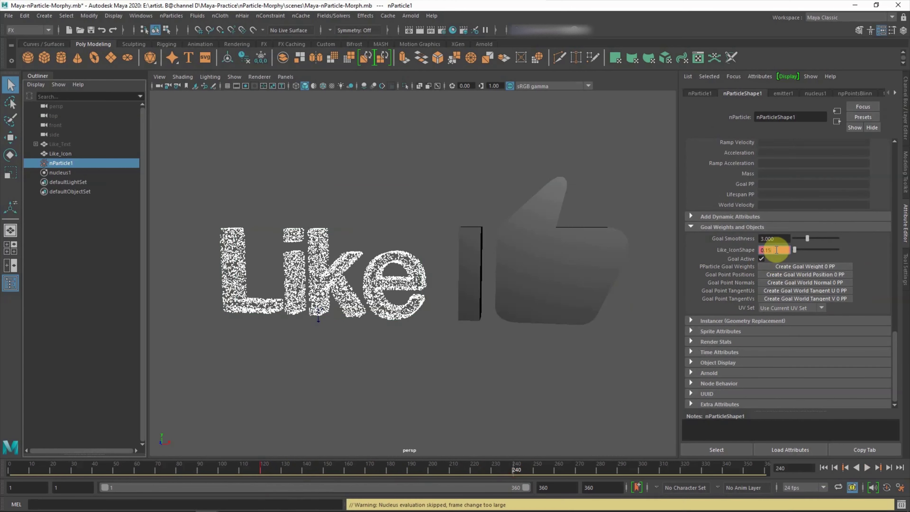
pyautogui.click(867, 467)
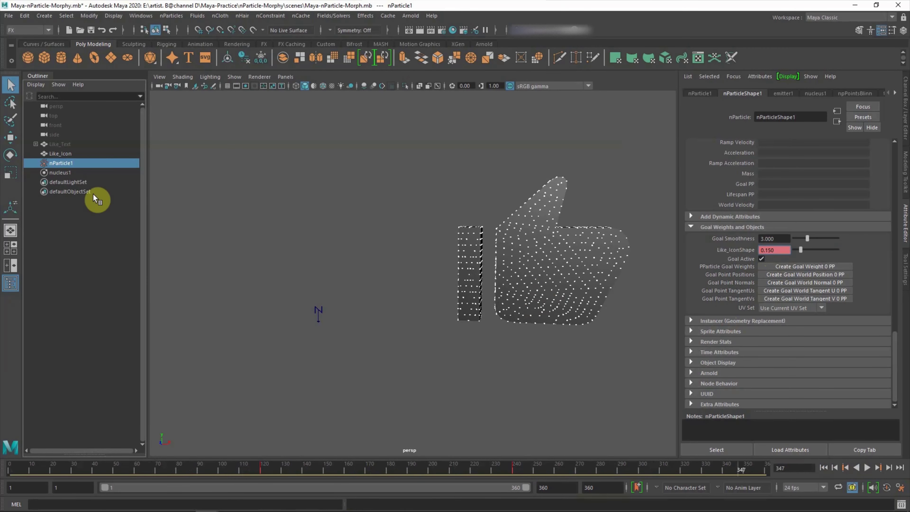
# Step: Hide the Like_Icon mesh and preview the morph
pyautogui.click(61, 154)
pyautogui.click(824, 467)
pyautogui.click(868, 467)
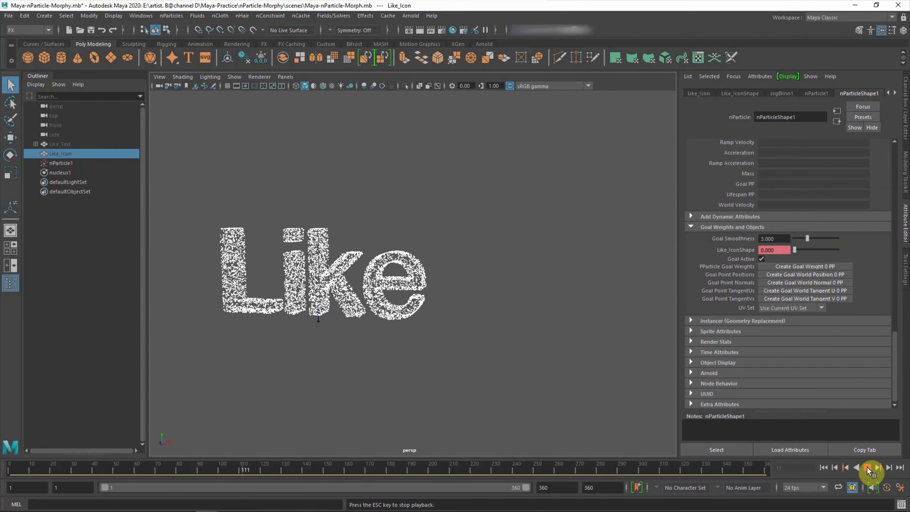
pyautogui.click(867, 467)
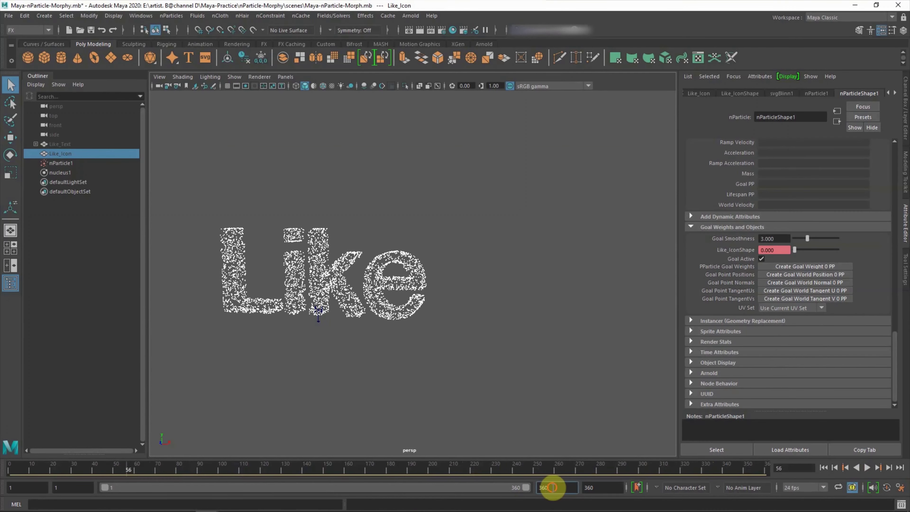
# Step: Set the playback end frame to 480 and watch Like morph into the thumbs-up
pyautogui.write('40')
pyautogui.press('Return')
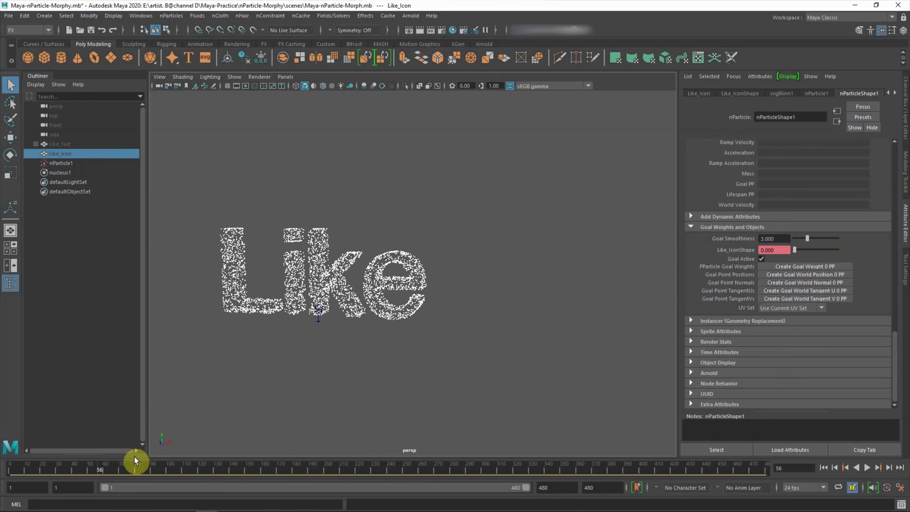
pyautogui.click(867, 467)
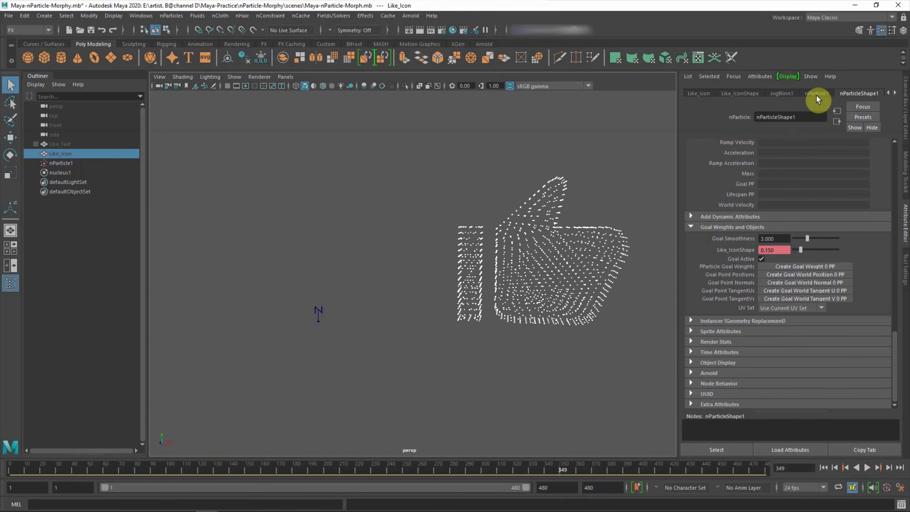
pyautogui.click(86, 165)
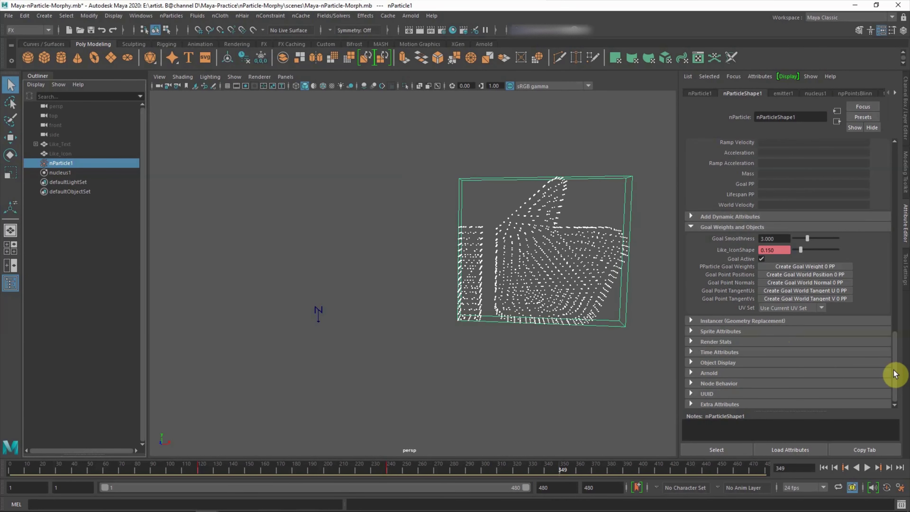
# Step: Set the nParticle Render Type to MultiPoint with a 0.100 multi radius
pyautogui.moveTo(894, 374); pyautogui.dragTo(892, 258)
pyautogui.click(766, 173)
pyautogui.click(780, 182)
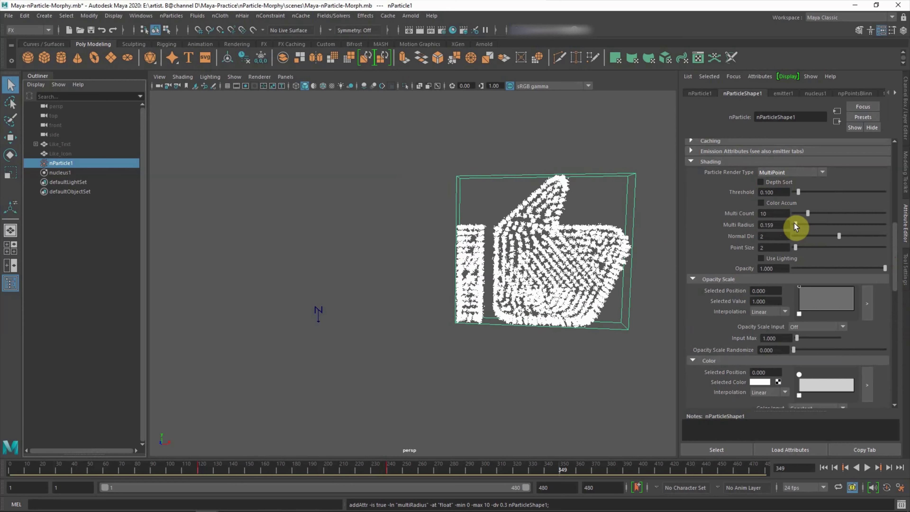
pyautogui.moveTo(796, 224); pyautogui.dragTo(725, 227)
pyautogui.click(760, 247)
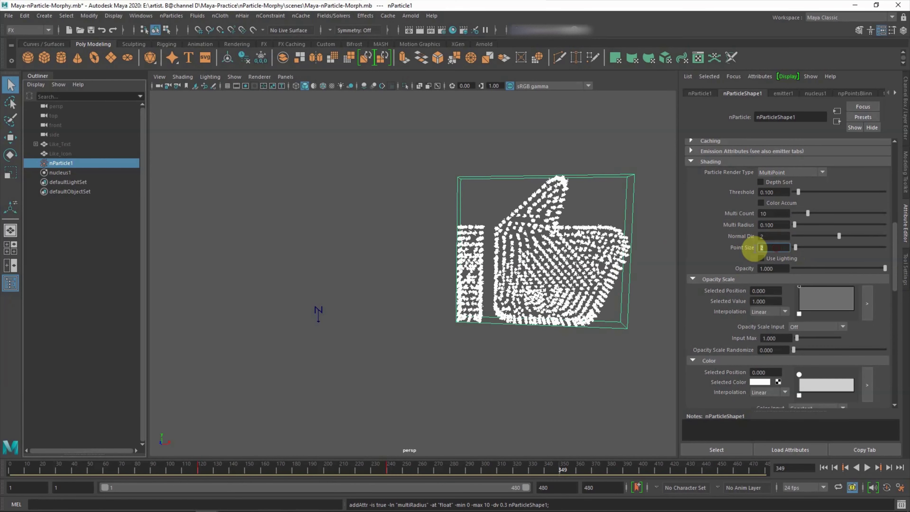
# Step: Play the Like-to-thumbs-up morph and check it in the front and perspective views
pyautogui.click(867, 468)
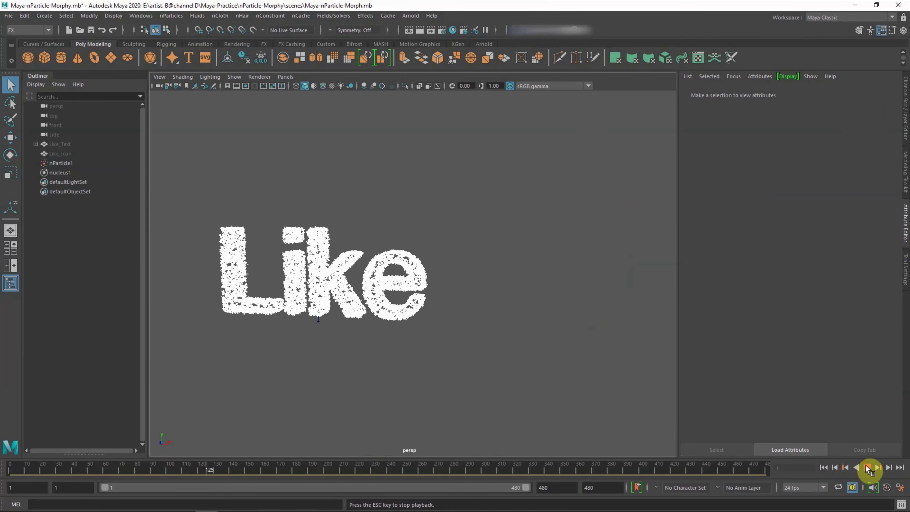
pyautogui.press('Escape')
pyautogui.press('space')
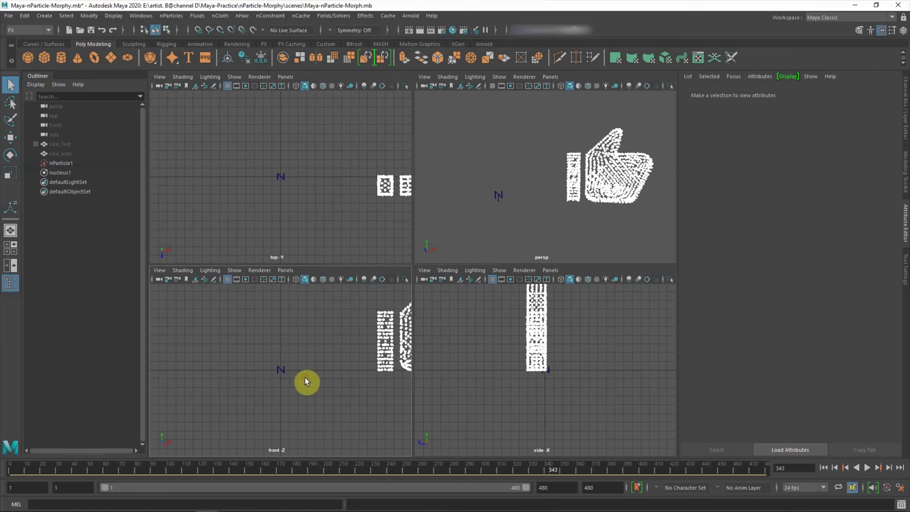
pyautogui.press('space')
pyautogui.click(867, 467)
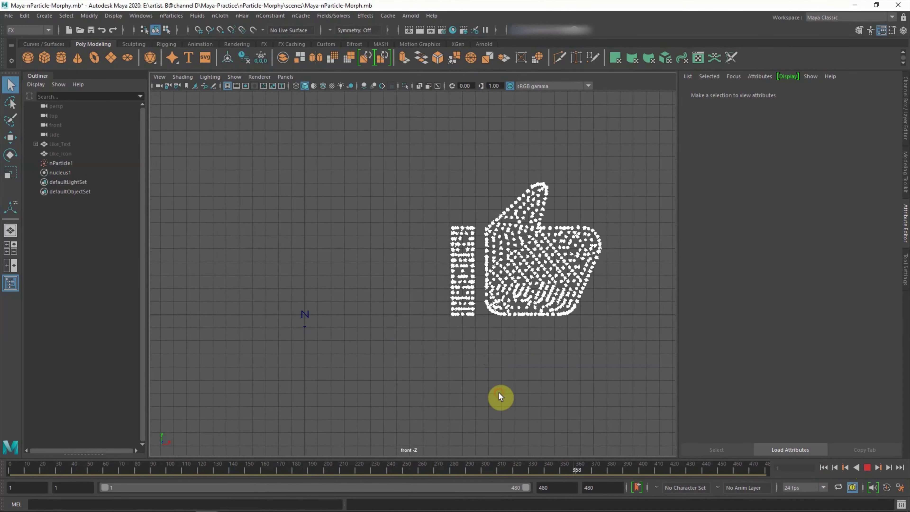
pyautogui.click(868, 467)
pyautogui.press('space')
pyautogui.press('space')
pyautogui.keyDown('alt'); pyautogui.moveTo(549, 212); pyautogui.dragTo(526, 297); pyautogui.keyUp('alt')
pyautogui.click(867, 467)
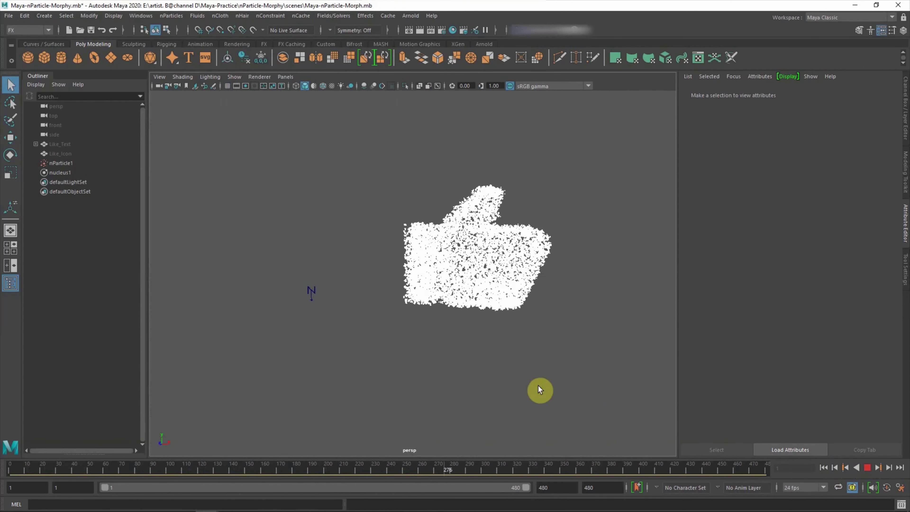
pyautogui.click(868, 467)
pyautogui.keyDown('alt'); pyautogui.moveTo(521, 386); pyautogui.dragTo(553, 388, button='middle'); pyautogui.keyUp('alt')
# Step: Save the scene, reframe the thumbs-up, and select nParticle1
pyautogui.hotkey('ctrl', 's')
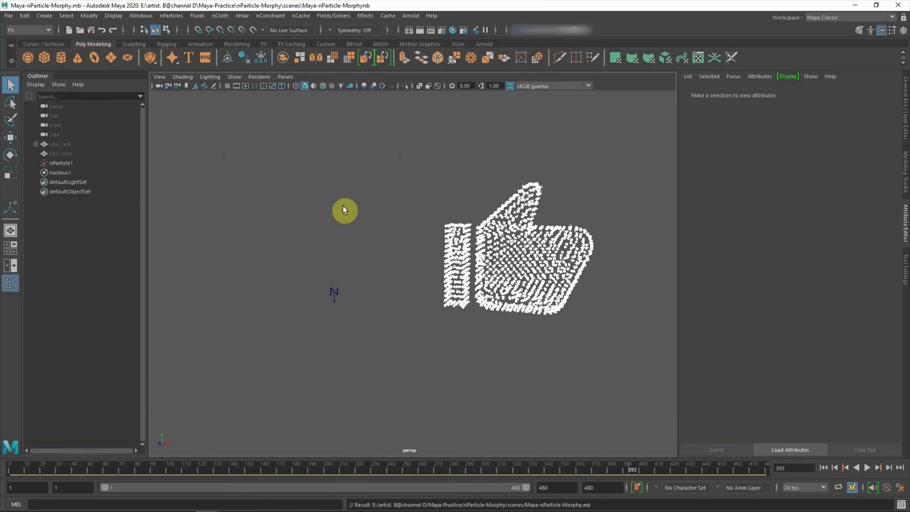
pyautogui.keyDown('alt'); pyautogui.moveTo(349, 221); pyautogui.dragTo(389, 226, button='middle'); pyautogui.keyUp('alt')
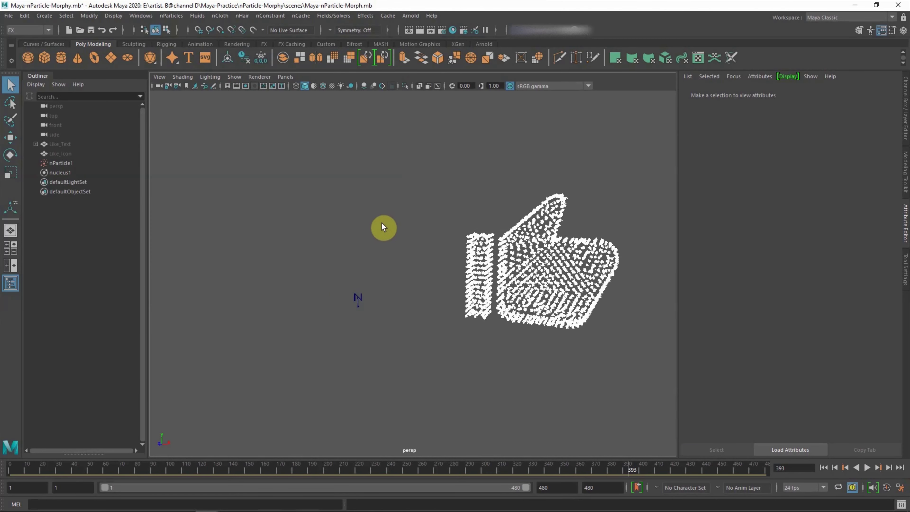
pyautogui.click(61, 162)
# Step: Assign a new aiStandardSurface shader with the Car_Paint_Metallic preset to the particles
pyautogui.rightClick(549, 194)
pyautogui.click(544, 471)
pyautogui.click(327, 255)
pyautogui.click(399, 386)
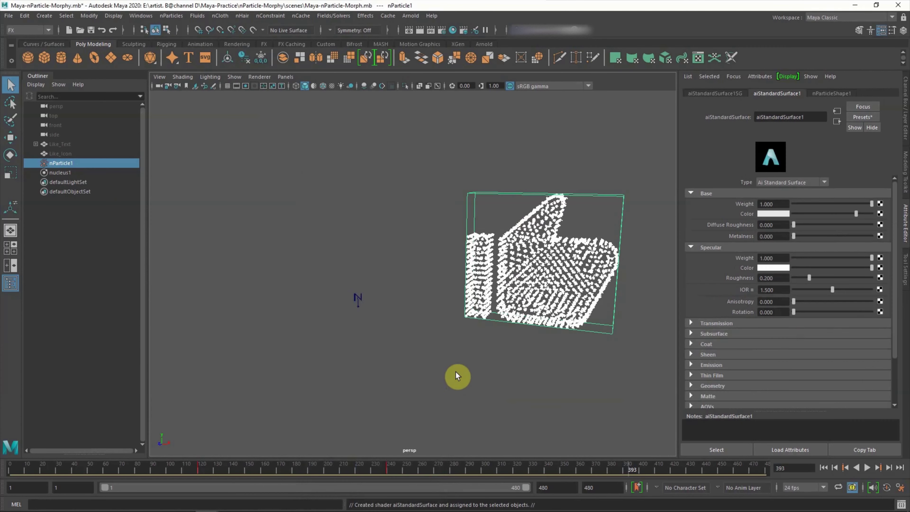
pyautogui.click(862, 117)
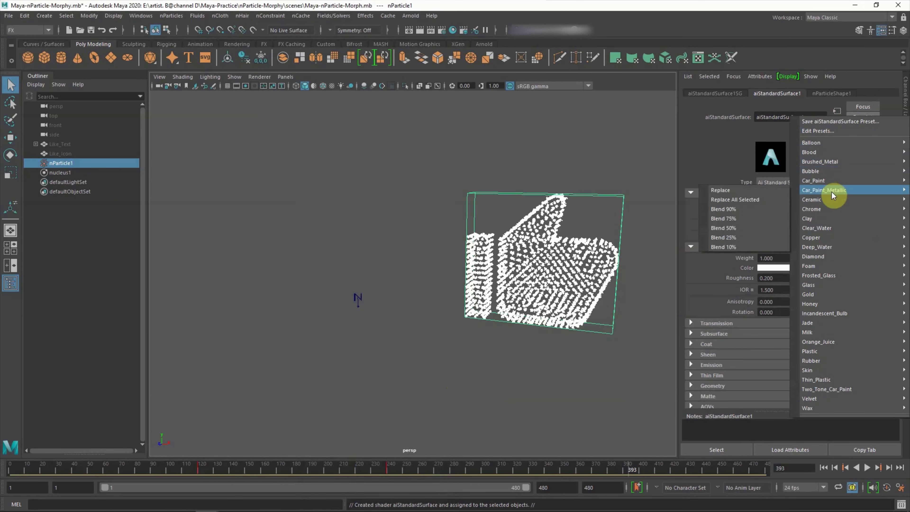
pyautogui.click(731, 188)
pyautogui.click(625, 151)
# Step: Create an area light and convert it to an Arnold aiAreaLight
pyautogui.click(44, 15)
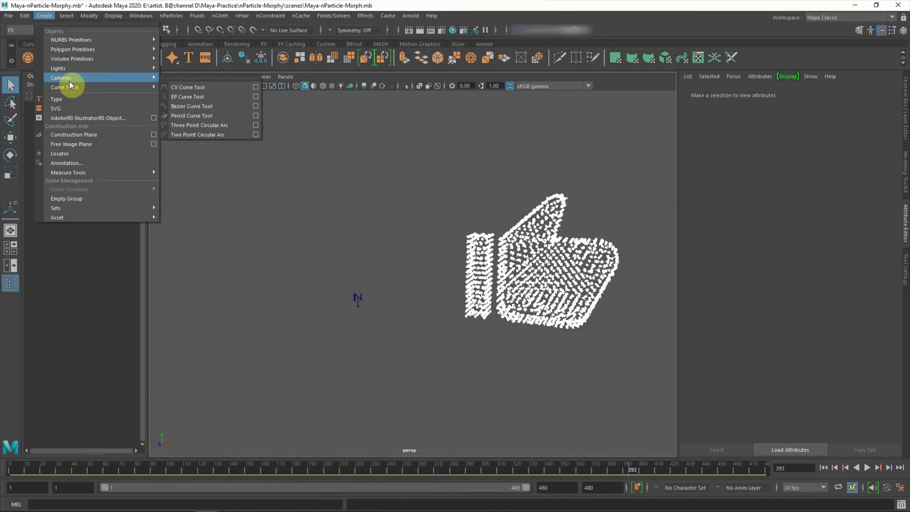
pyautogui.click(194, 112)
pyautogui.click(807, 203)
pyautogui.click(778, 210)
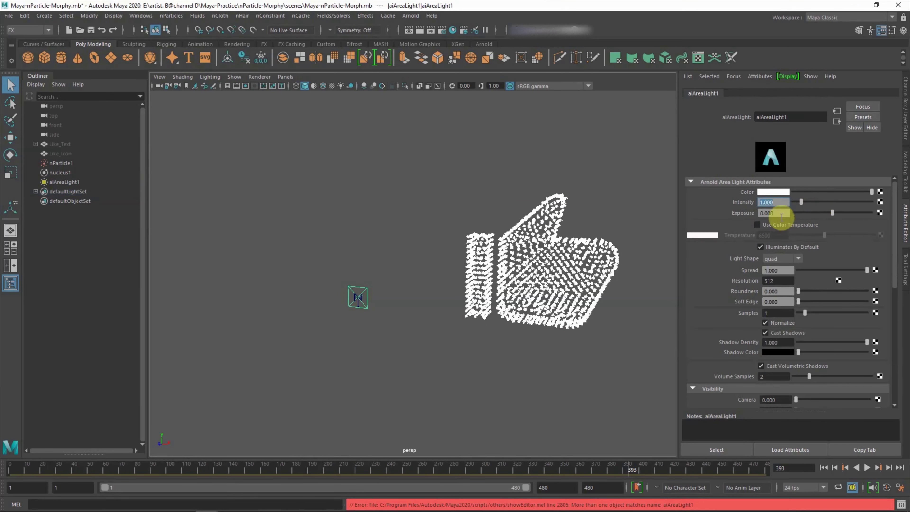
# Step: Scale the area light up greatly in the four-view layout and preview the Arnold render
pyautogui.press('space')
pyautogui.keyDown('alt'); pyautogui.moveTo(271, 189); pyautogui.dragTo(278, 155, button='middle'); pyautogui.keyUp('alt')
pyautogui.press('r')
pyautogui.moveTo(308, 165); pyautogui.dragTo(402, 167)
pyautogui.press('w')
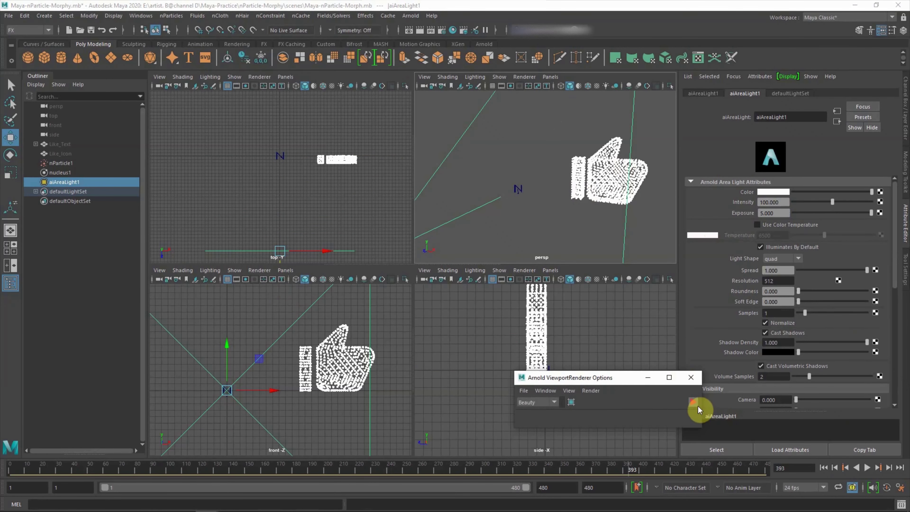
pyautogui.moveTo(616, 378); pyautogui.dragTo(617, 300)
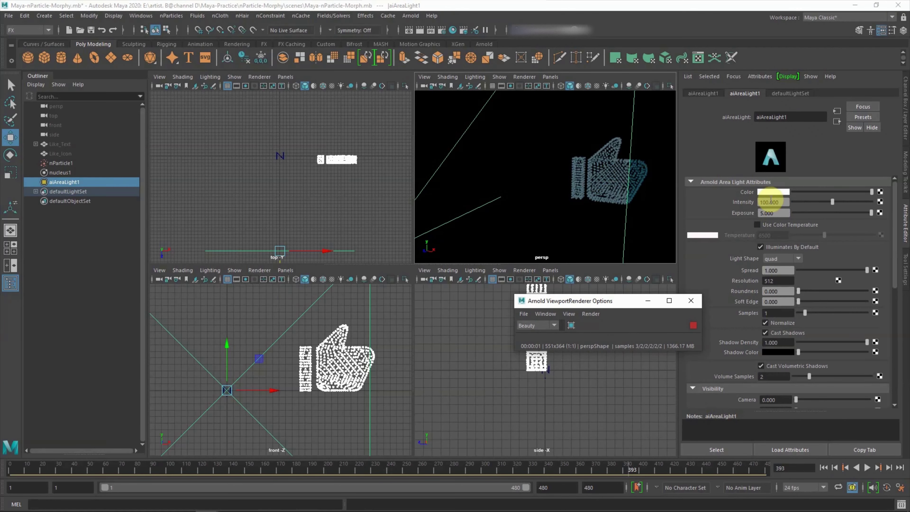
pyautogui.click(317, 253)
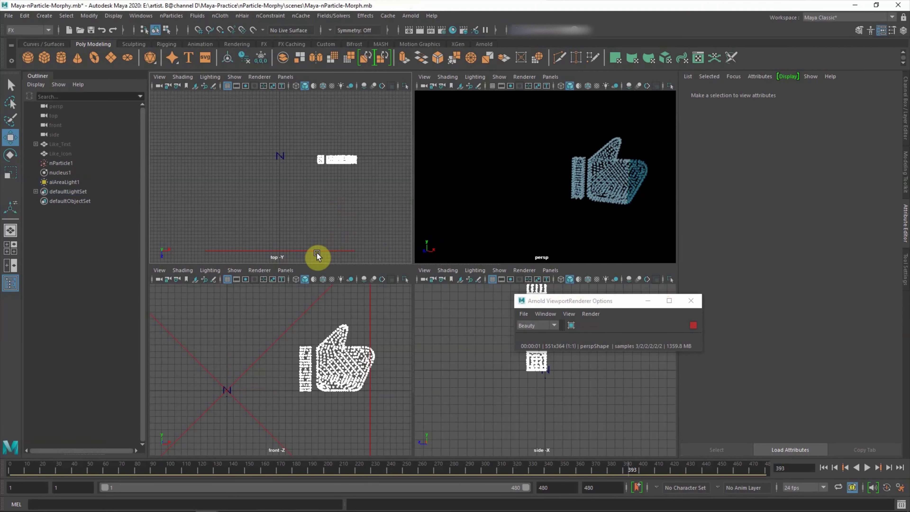
# Step: Rotate aiAreaLight1 toward the particles and stop the live Arnold render
pyautogui.scroll(-2, 309, 210)
pyautogui.scroll(-2, 313, 186)
pyautogui.press('e')
pyautogui.moveTo(337, 168)
pyautogui.mouseDown()
pyautogui.moveTo(337, 203)
pyautogui.moveTo(240, 176)
pyautogui.moveTo(236, 165)
pyautogui.mouseUp()
pyautogui.press('w')
pyautogui.click(693, 325)
# Step: Duplicate the light, move the copy to the right, and set its exposure to 2.5
pyautogui.hotkey('ctrl', 'd')
pyautogui.moveTo(215, 192)
pyautogui.mouseDown()
pyautogui.moveTo(260, 179)
pyautogui.moveTo(404, 184)
pyautogui.moveTo(400, 152)
pyautogui.mouseUp()
pyautogui.press('e')
pyautogui.click(688, 326)
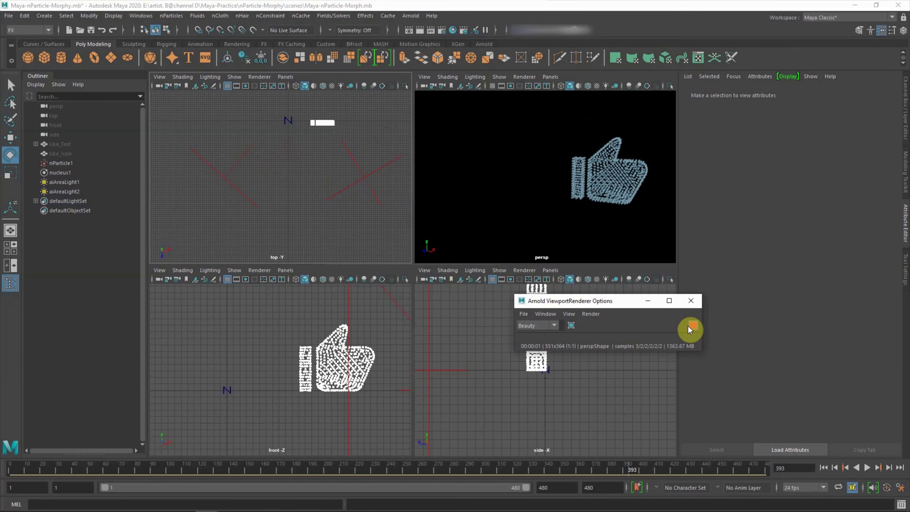
pyautogui.click(358, 185)
pyautogui.click(764, 213)
pyautogui.write('2.5')
pyautogui.press('Return')
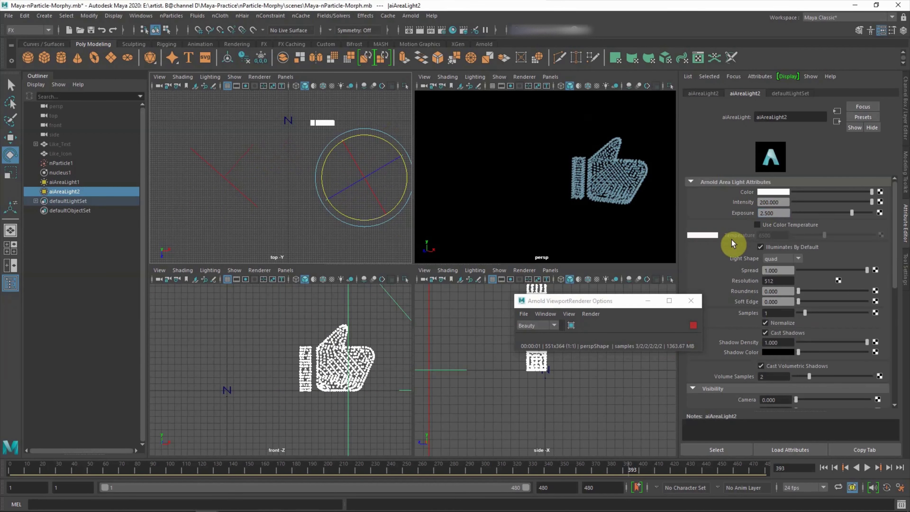
# Step: Select aiAreaLight1's exposure, stop the Arnold IPR, and rewind to frame 1
pyautogui.click(251, 176)
pyautogui.click(767, 213)
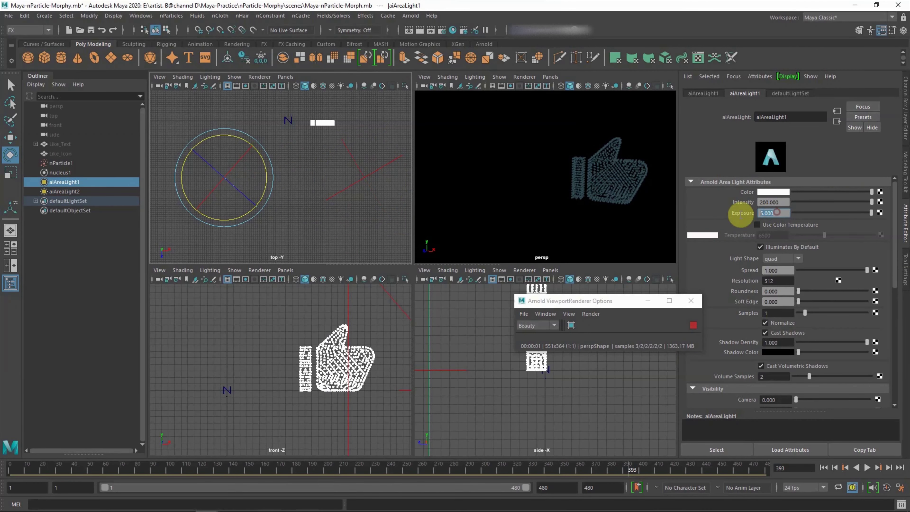
pyautogui.click(694, 325)
pyautogui.click(824, 468)
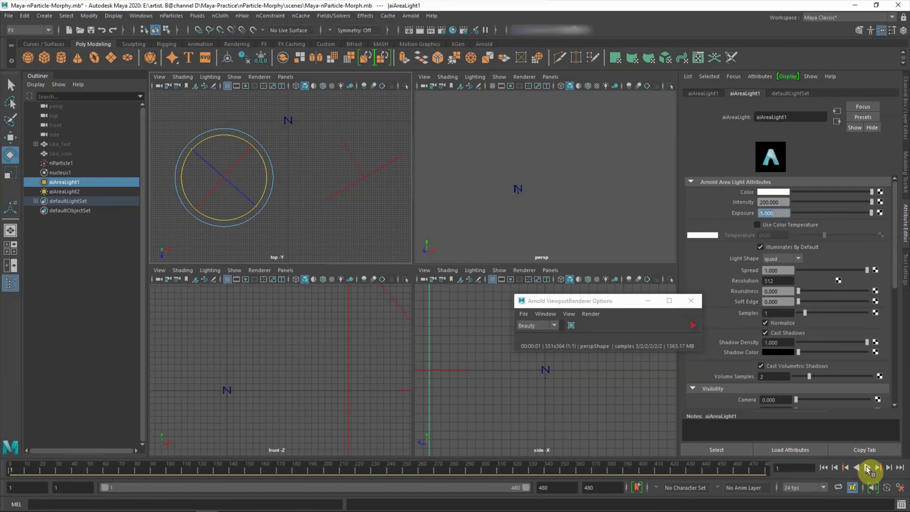
# Step: With Arnold IPR running, set aiAreaLight1 to intensity 1000 and exposure 7.5
pyautogui.click(867, 468)
pyautogui.click(692, 325)
pyautogui.doubleClick(773, 202)
pyautogui.write('1000')
pyautogui.press('Return')
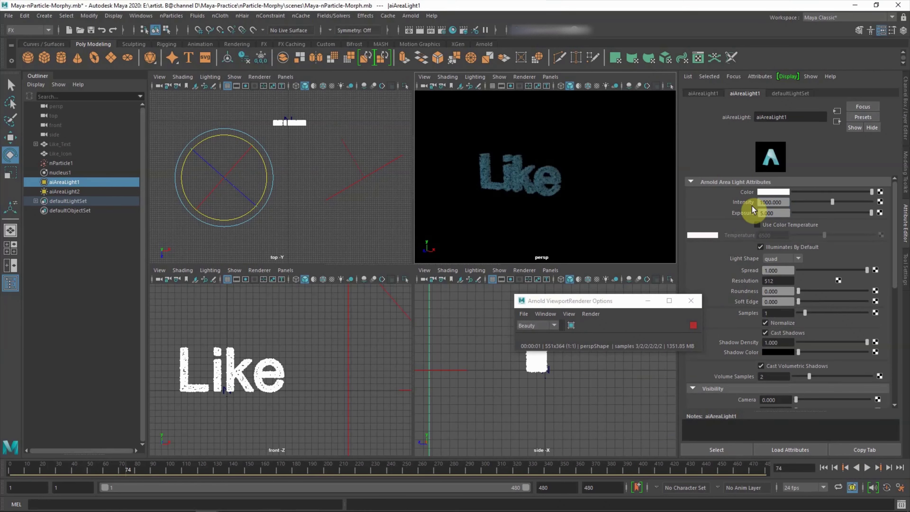
pyautogui.doubleClick(778, 214)
pyautogui.write('7.500')
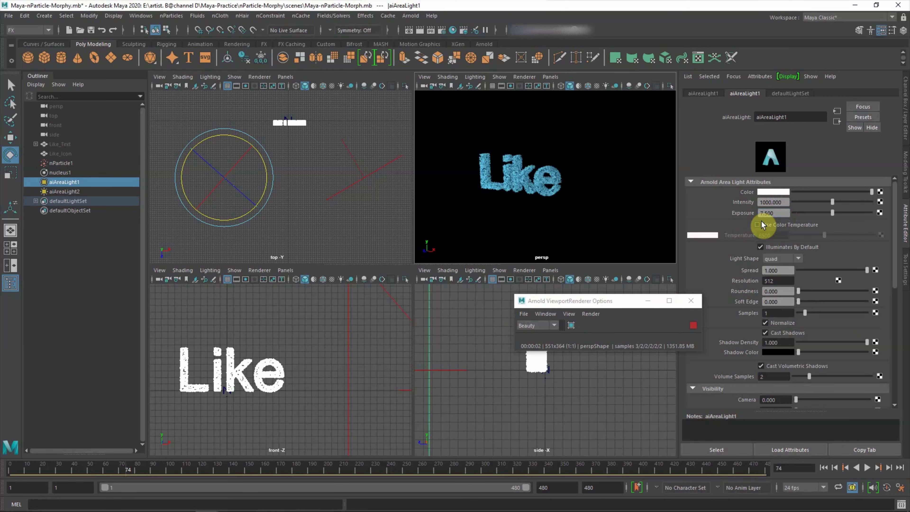
# Step: Play the blue-rendered morph from the start, save the scene, and play again
pyautogui.click(821, 467)
pyautogui.click(867, 468)
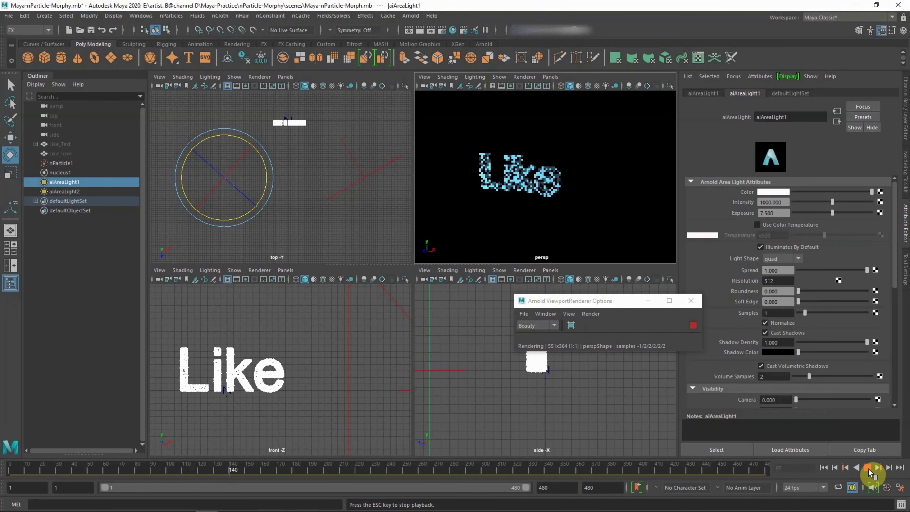
pyautogui.click(868, 468)
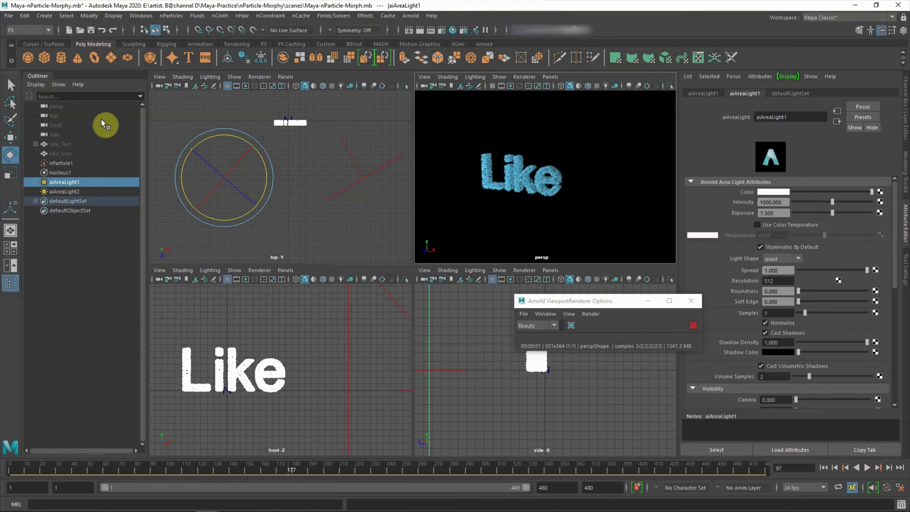
pyautogui.click(92, 31)
pyautogui.click(868, 468)
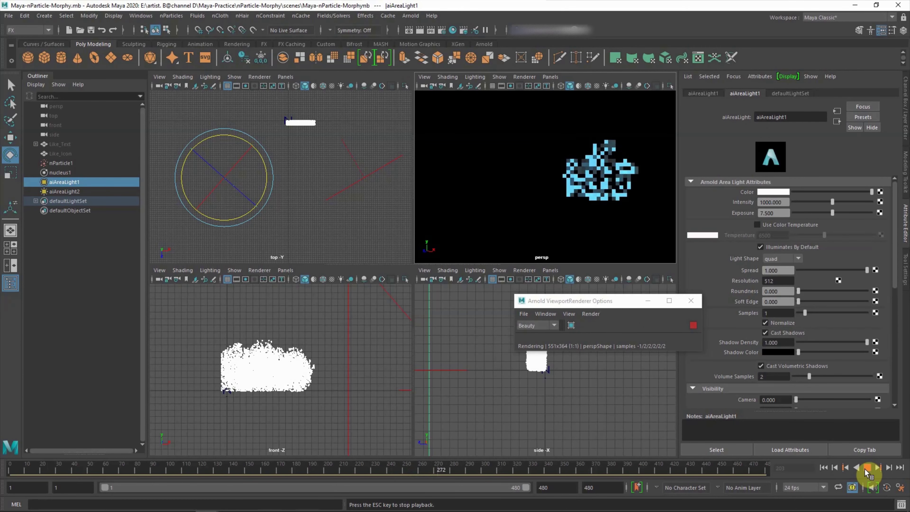
pyautogui.click(865, 469)
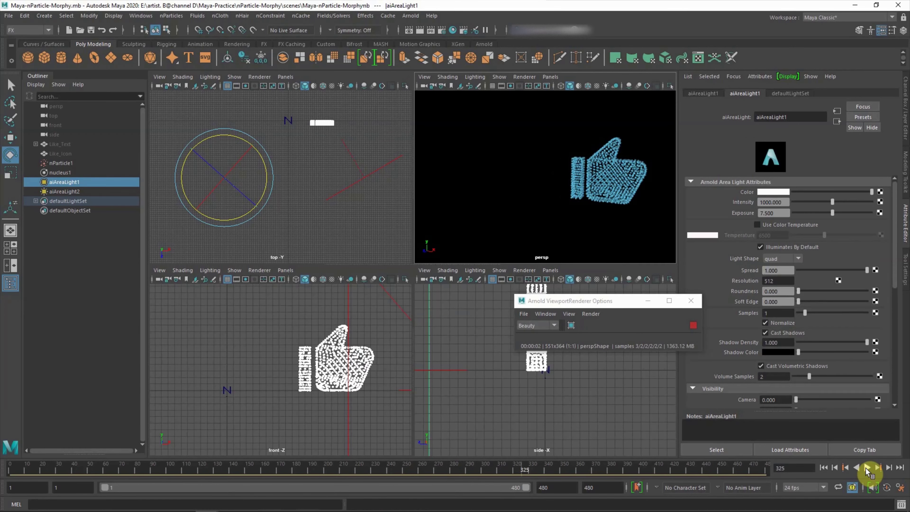
pyautogui.moveTo(895, 271); pyautogui.dragTo(892, 255)
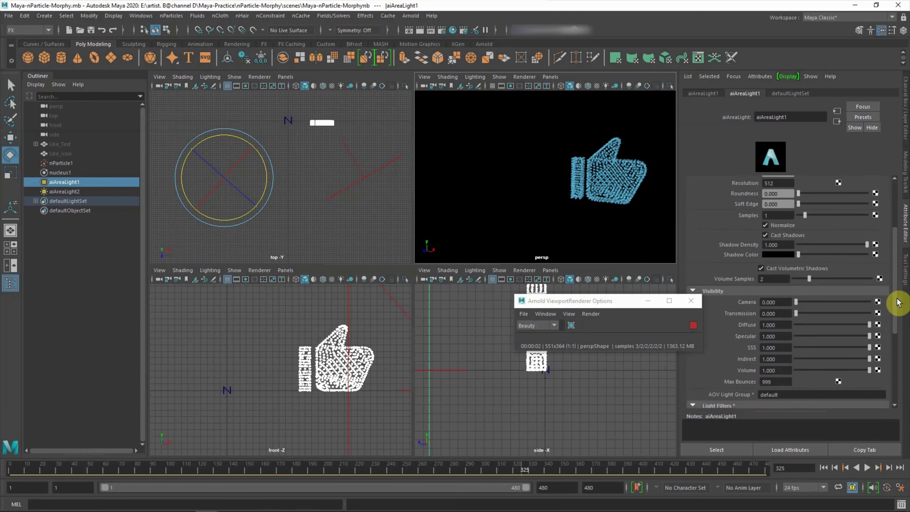
pyautogui.click(91, 31)
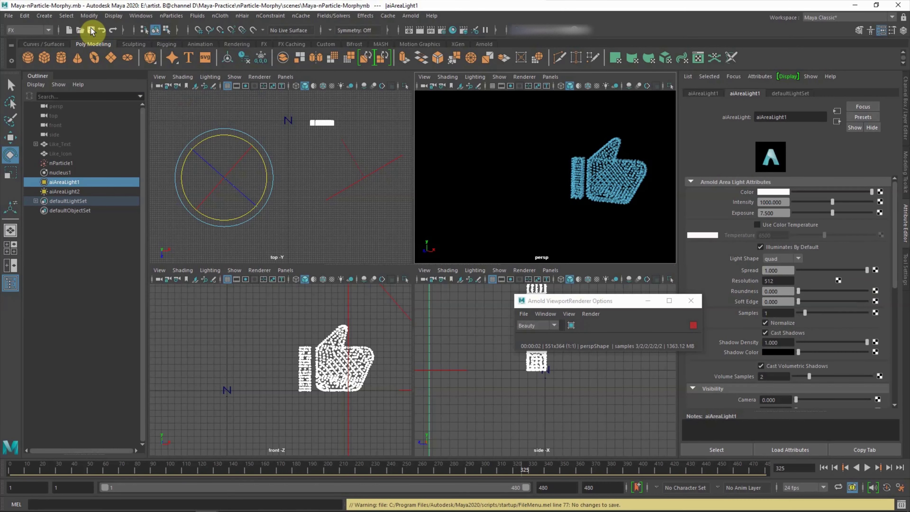